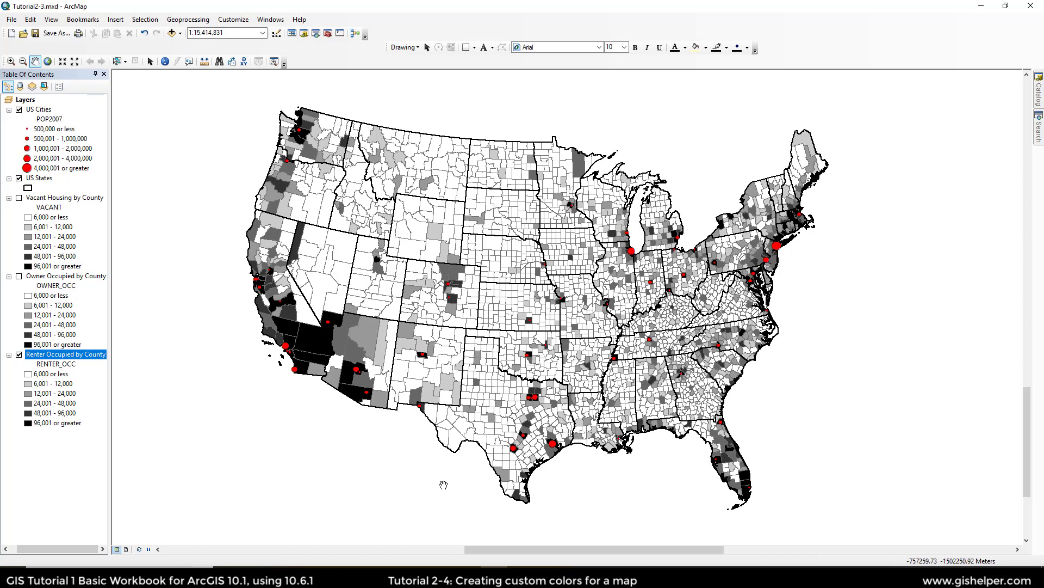
Save a copy of the map document as Tutorial2-4.mxd in the Chapter2 folder
{"action": "left_click", "coordinate": [57, 33]}
{"action": "left_click", "coordinate": [468, 243]}
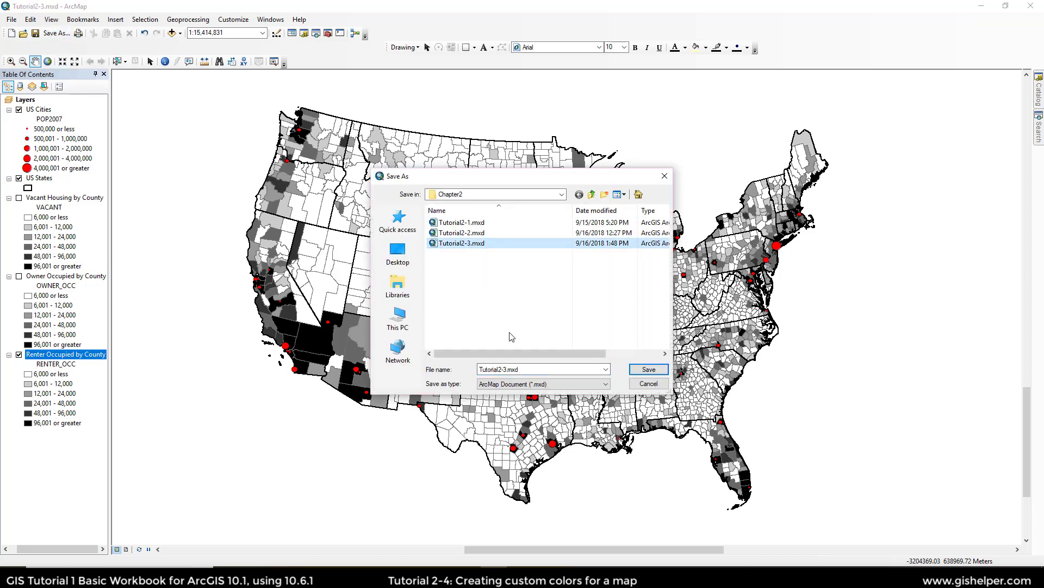
{"action": "left_click", "coordinate": [502, 369]}
{"action": "left_click", "coordinate": [503, 369]}
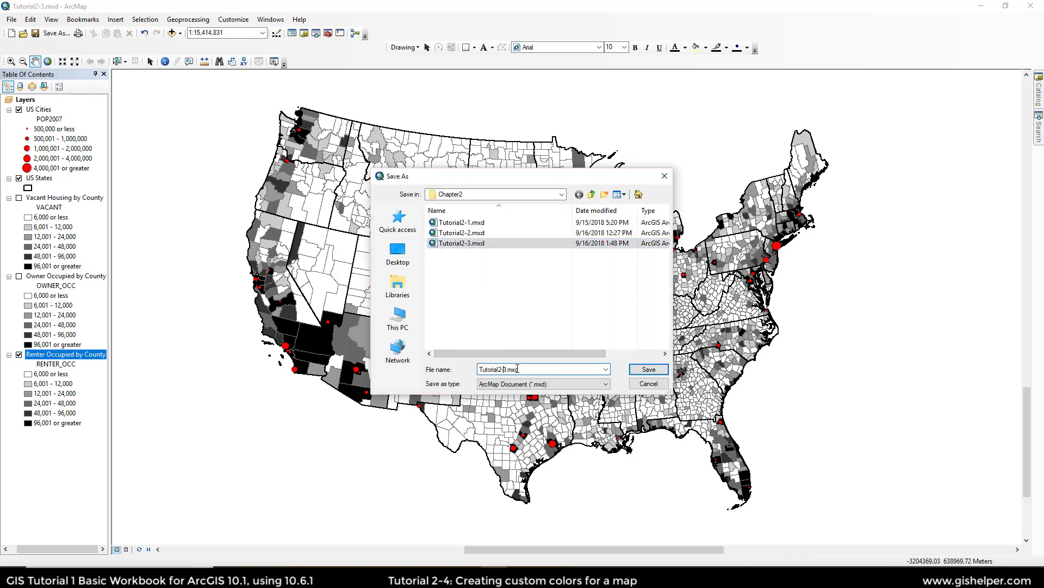
{"action": "key", "text": "Delete"}
{"action": "type", "text": "4"}
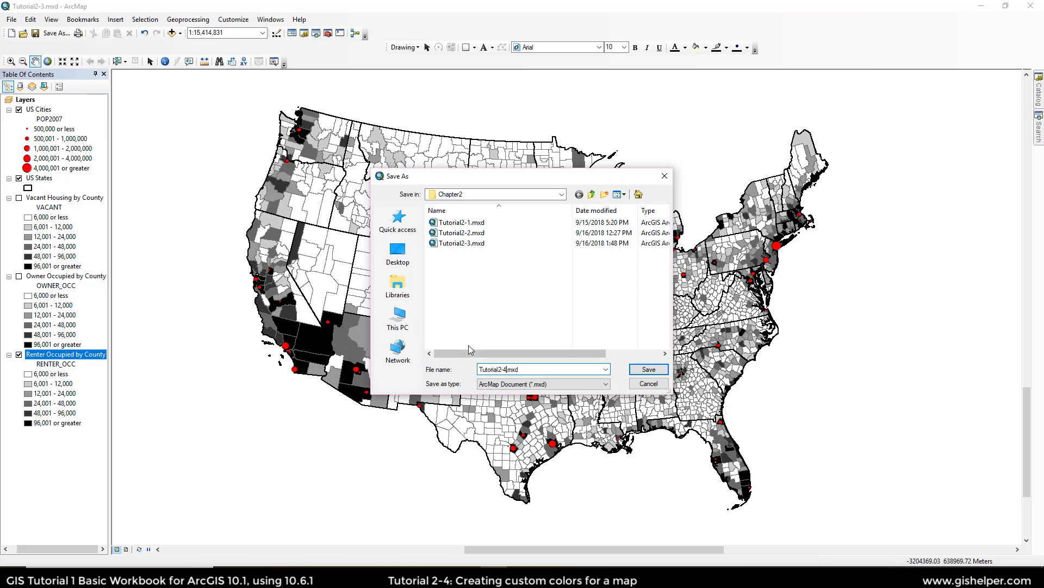
{"action": "left_click", "coordinate": [638, 370]}
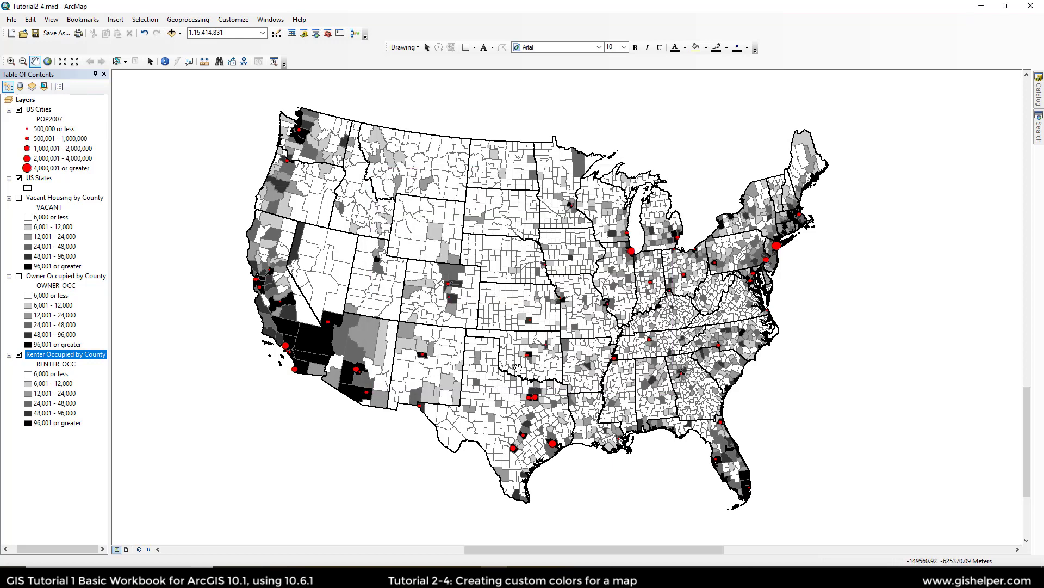
Hide the Renter Occupied by County layer and show the Owner Occupied by County layer instead
{"action": "left_click", "coordinate": [20, 354]}
{"action": "left_click", "coordinate": [19, 276]}
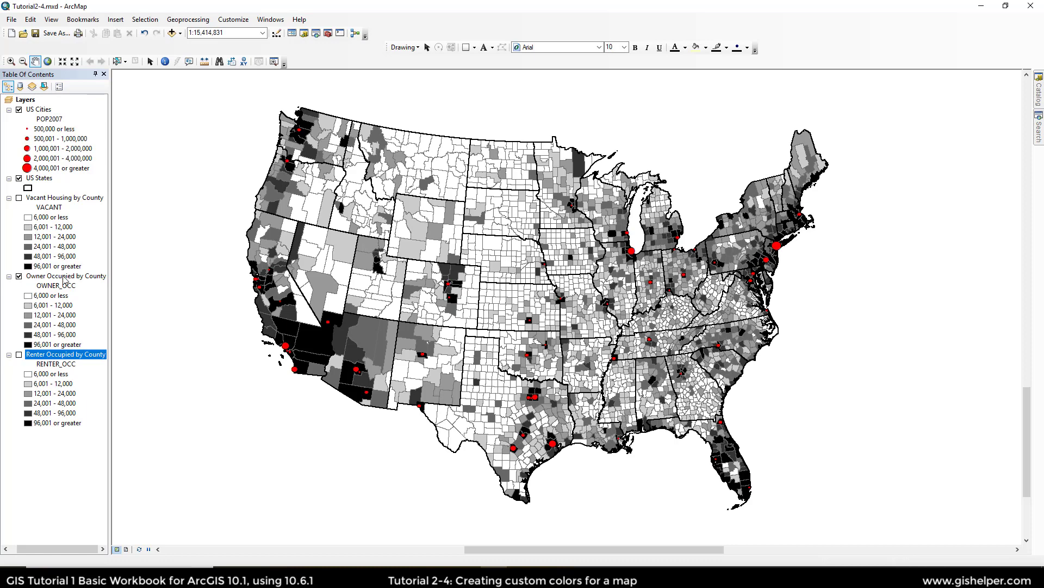
Give the Owner Occupied by County layer a custom color ramp from white to dark blue
{"action": "left_click", "coordinate": [94, 277]}
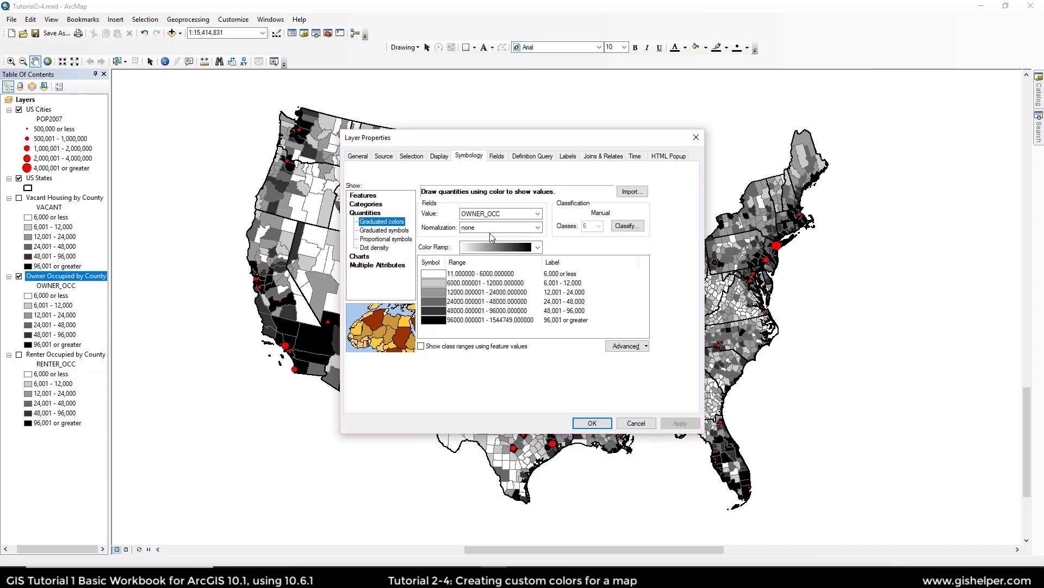
{"action": "right_click", "coordinate": [495, 249]}
{"action": "left_click", "coordinate": [536, 269]}
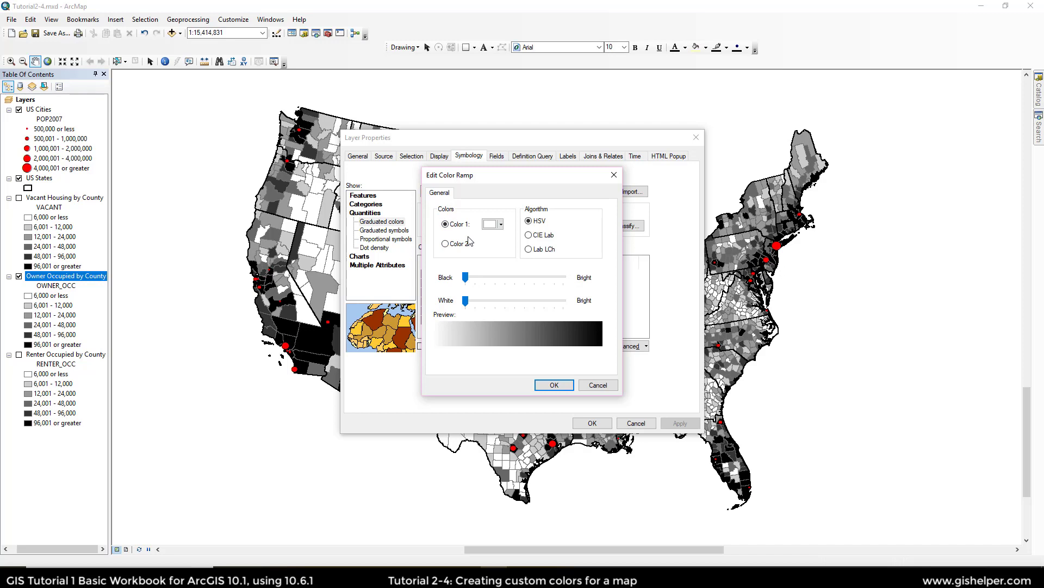
{"action": "left_click", "coordinate": [500, 226]}
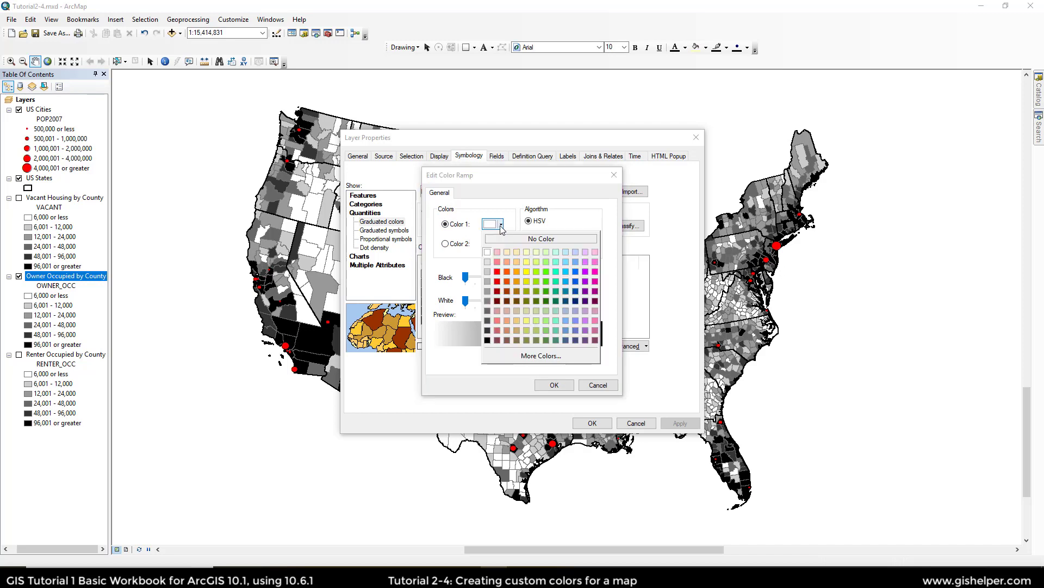
{"action": "left_click", "coordinate": [487, 253]}
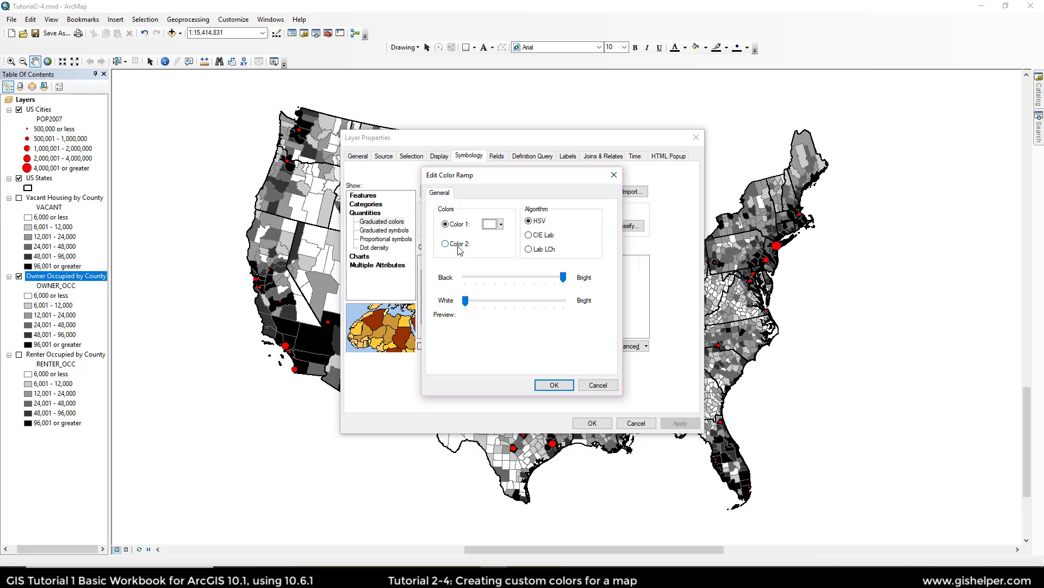
{"action": "left_click", "coordinate": [459, 248]}
{"action": "left_click", "coordinate": [500, 243]}
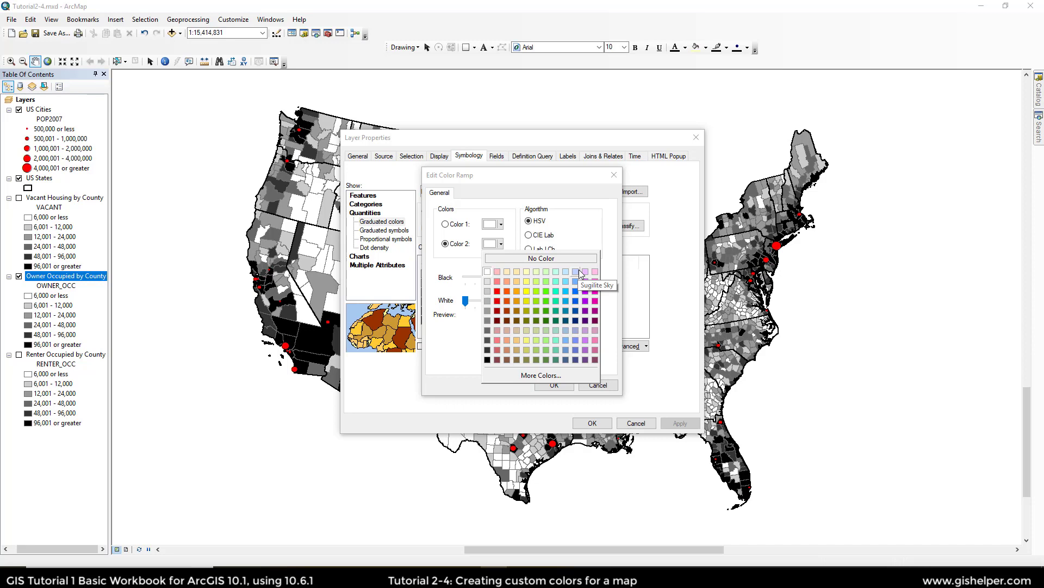
{"action": "left_click", "coordinate": [576, 322]}
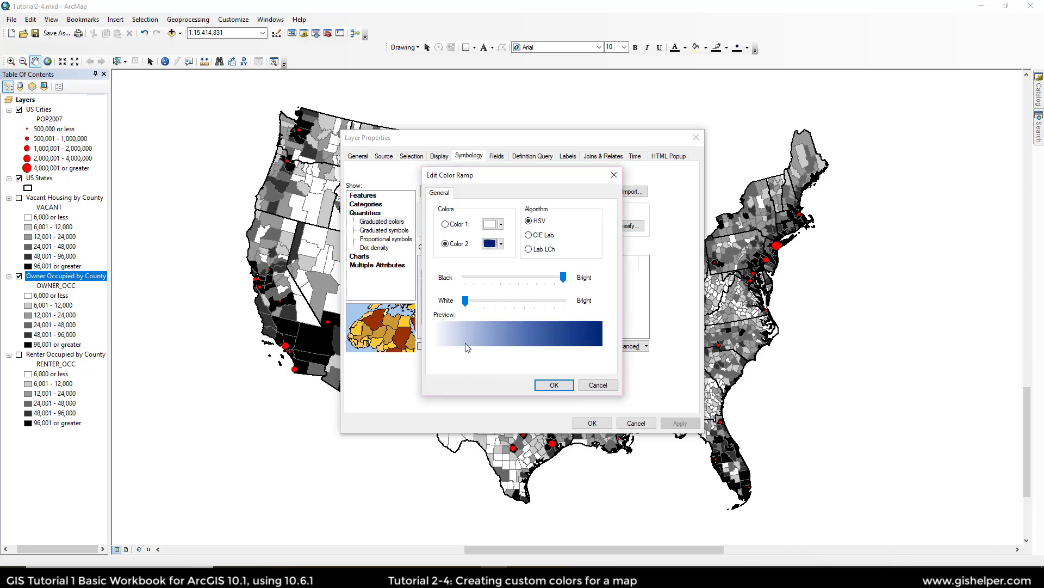
{"action": "left_click", "coordinate": [554, 385]}
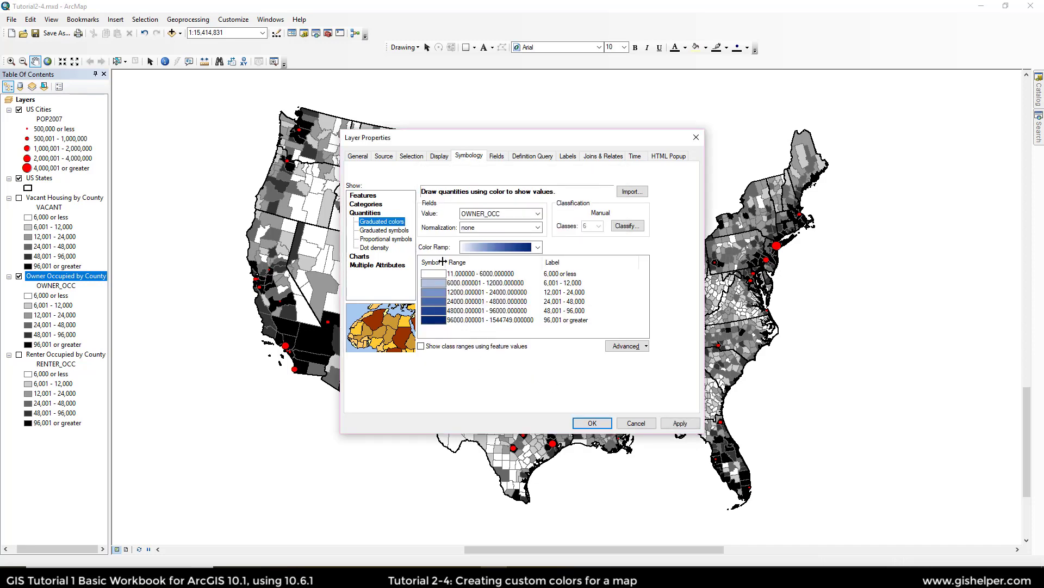
{"action": "left_click", "coordinate": [592, 423]}
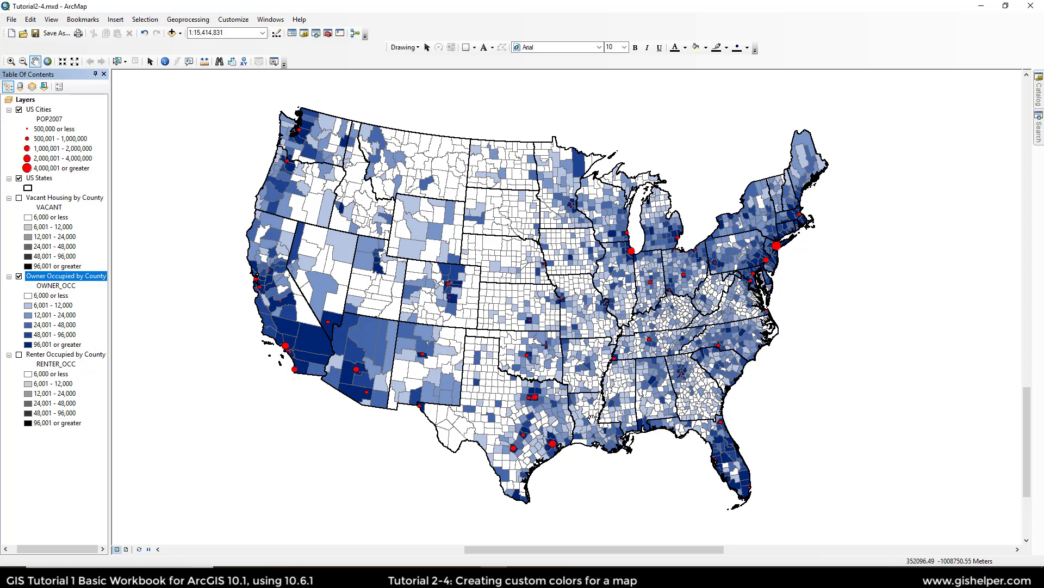
Set the fill of the 6,001 - 12,000 class in Owner Occupied by County to hue 218 and saturation 5%
{"action": "double_click", "coordinate": [28, 306]}
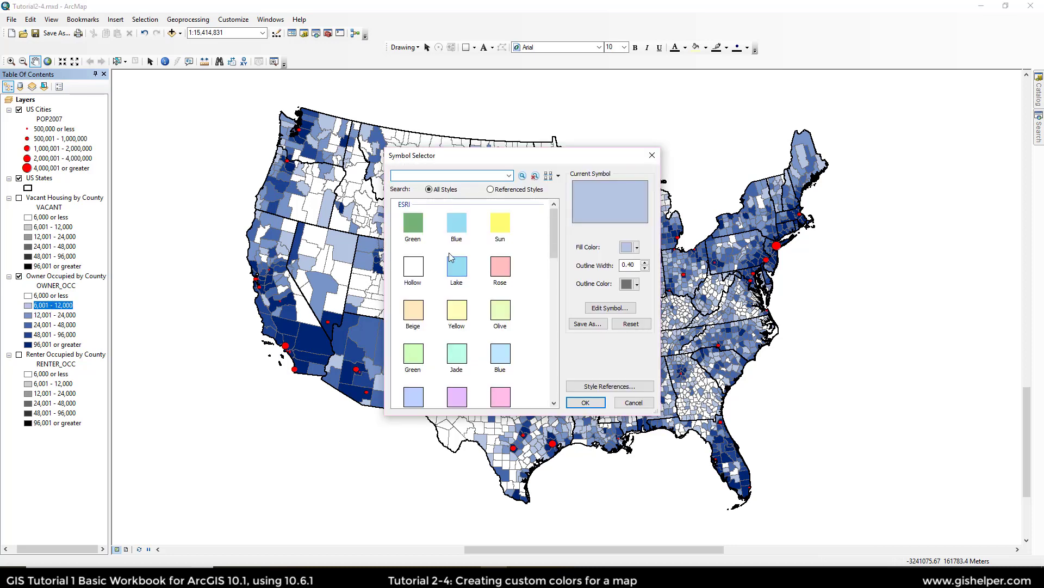
{"action": "left_click", "coordinate": [636, 248]}
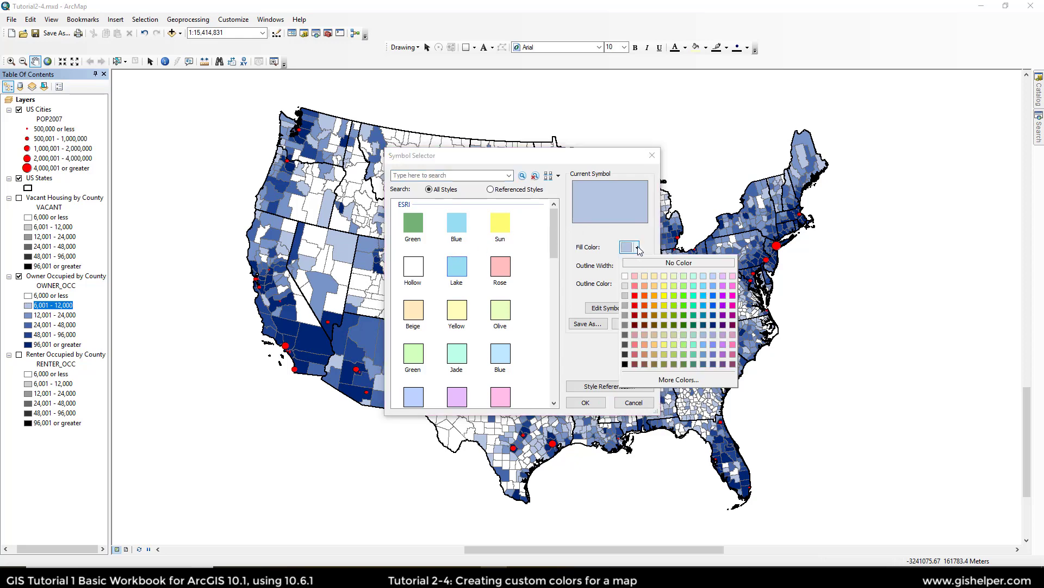
{"action": "left_click", "coordinate": [671, 380]}
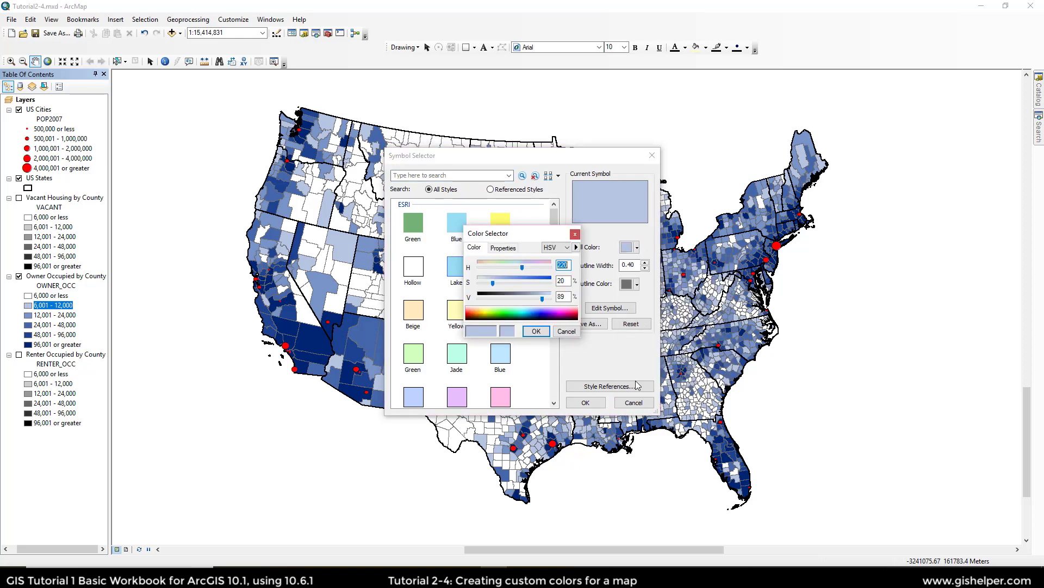
{"action": "left_click", "coordinate": [569, 265]}
{"action": "left_click_drag", "start_coordinate": [569, 265], "coordinate": [557, 265]}
{"action": "key", "text": "BackSpace"}
{"action": "type", "text": "218"}
{"action": "key", "text": "BackSpace"}
{"action": "key", "text": "BackSpace"}
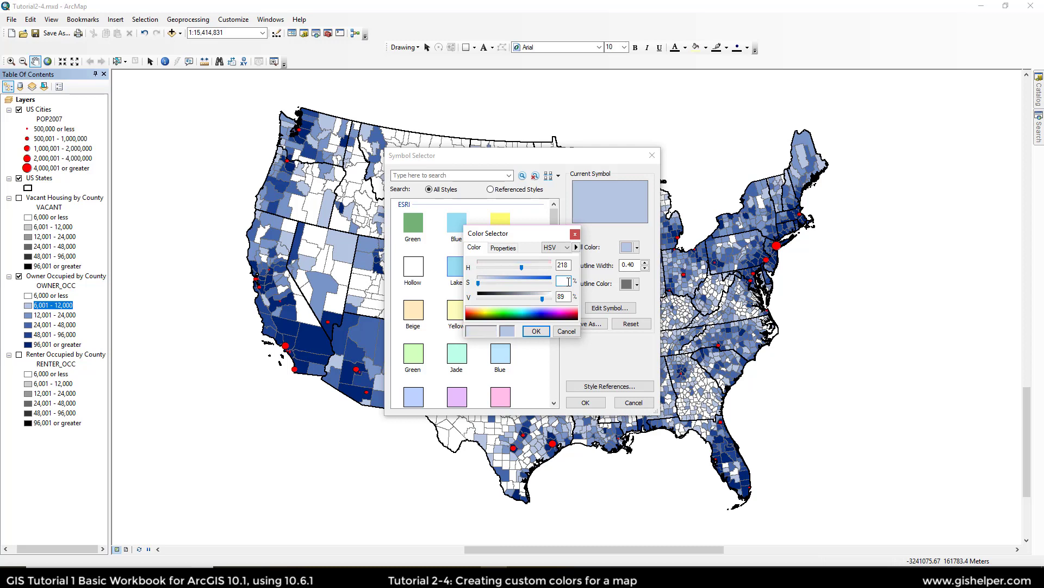
{"action": "type", "text": "5"}
{"action": "left_click", "coordinate": [536, 331]}
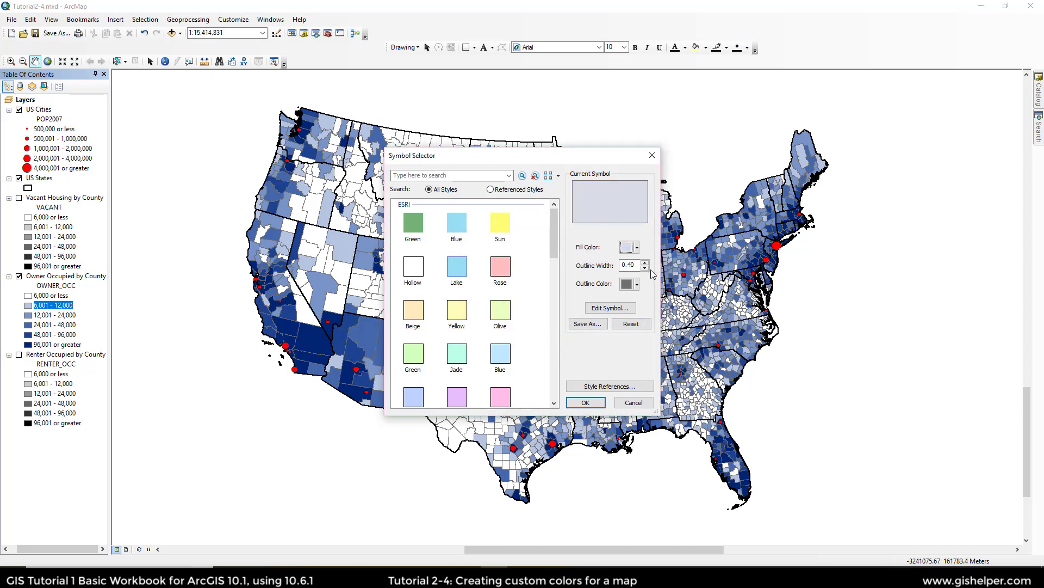
{"action": "left_click", "coordinate": [584, 401]}
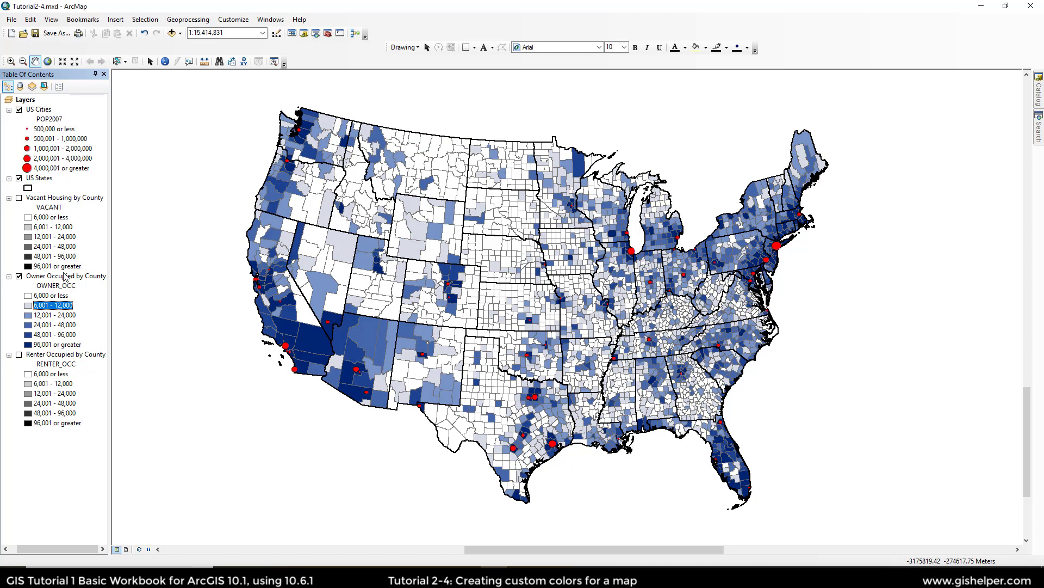
Duplicate the Owner Occupied by County layer within the data frame and place the copy directly above the original
{"action": "right_click", "coordinate": [64, 277]}
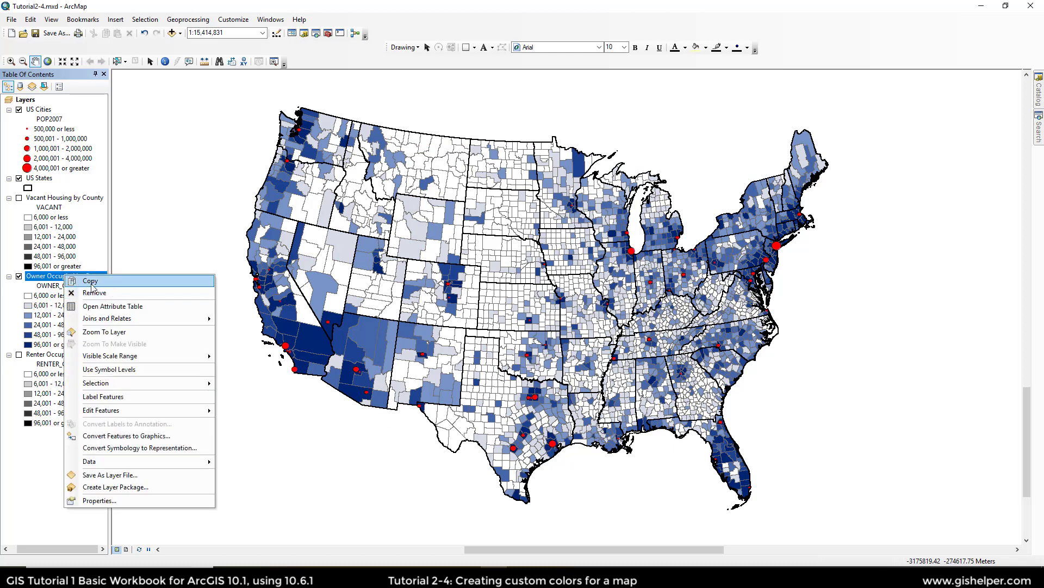
{"action": "left_click", "coordinate": [91, 282]}
{"action": "right_click", "coordinate": [30, 100]}
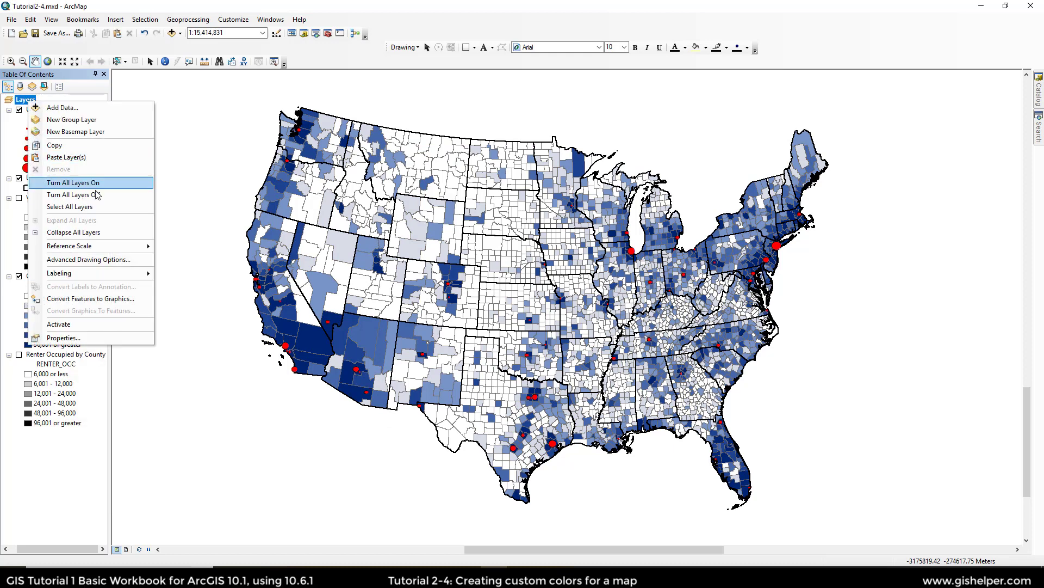
{"action": "left_click", "coordinate": [66, 158]}
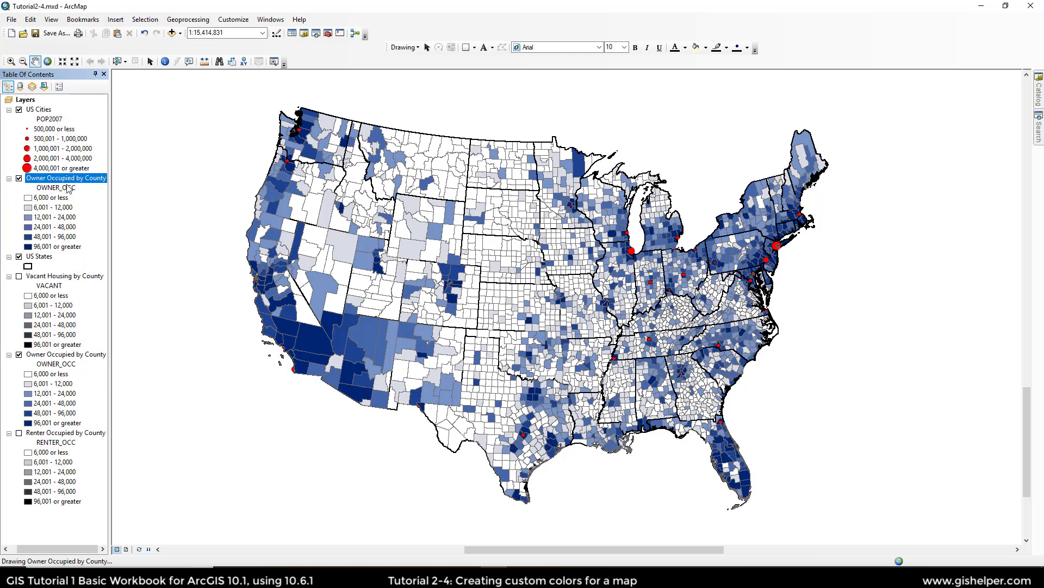
{"action": "left_click_drag", "start_coordinate": [68, 188], "coordinate": [79, 314]}
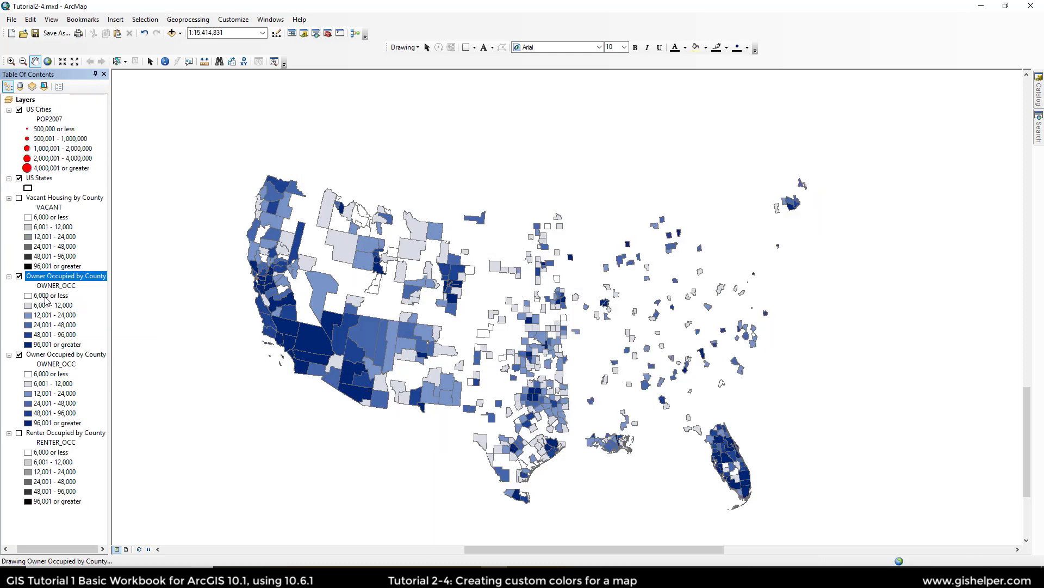
Set the fill hue of the copied layer's 6,001 - 12,000 class to 220 and raise its saturation
{"action": "left_click", "coordinate": [36, 306]}
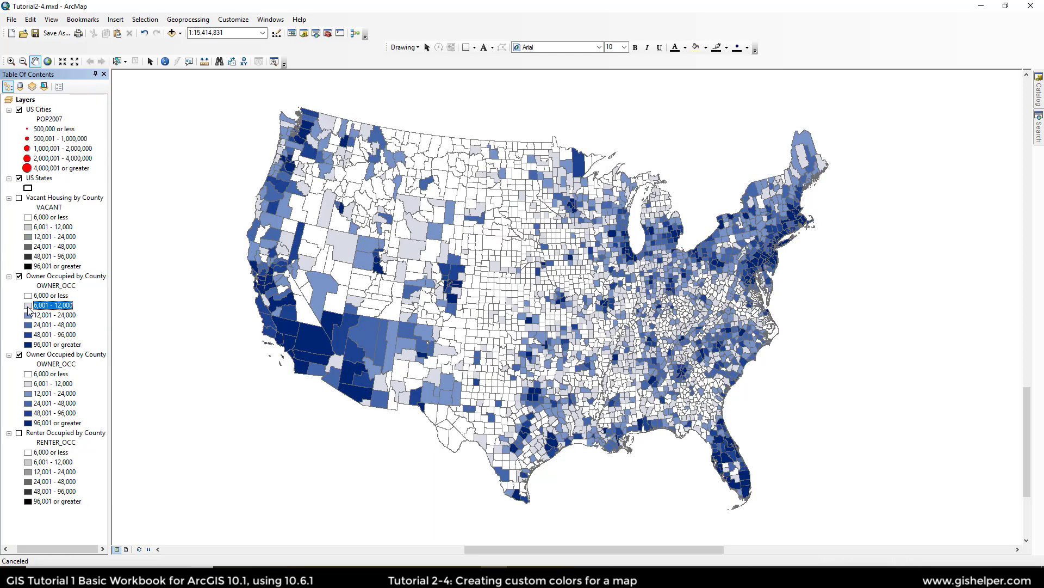
{"action": "left_click", "coordinate": [29, 308]}
{"action": "left_click", "coordinate": [634, 247]}
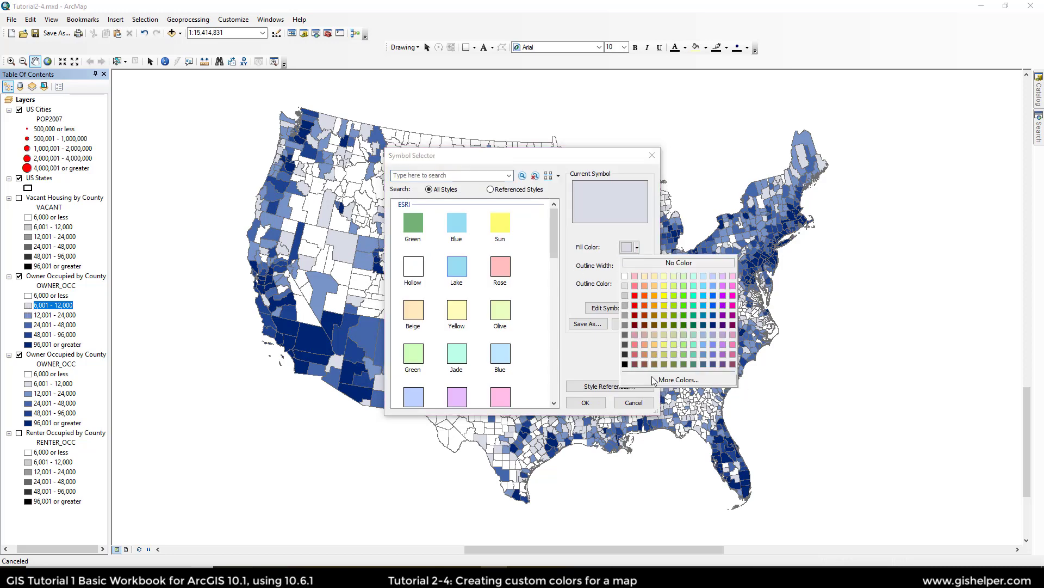
{"action": "left_click", "coordinate": [653, 380]}
{"action": "double_click", "coordinate": [566, 265]}
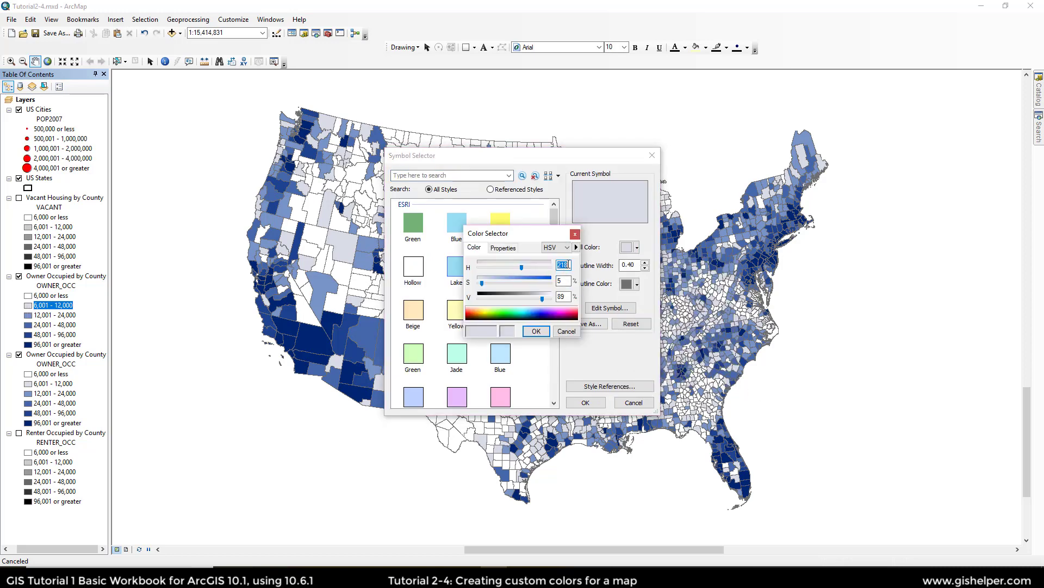
{"action": "type", "text": "220"}
{"action": "left_click", "coordinate": [560, 281]}
{"action": "type", "text": "2"}
{"action": "left_click", "coordinate": [536, 331]}
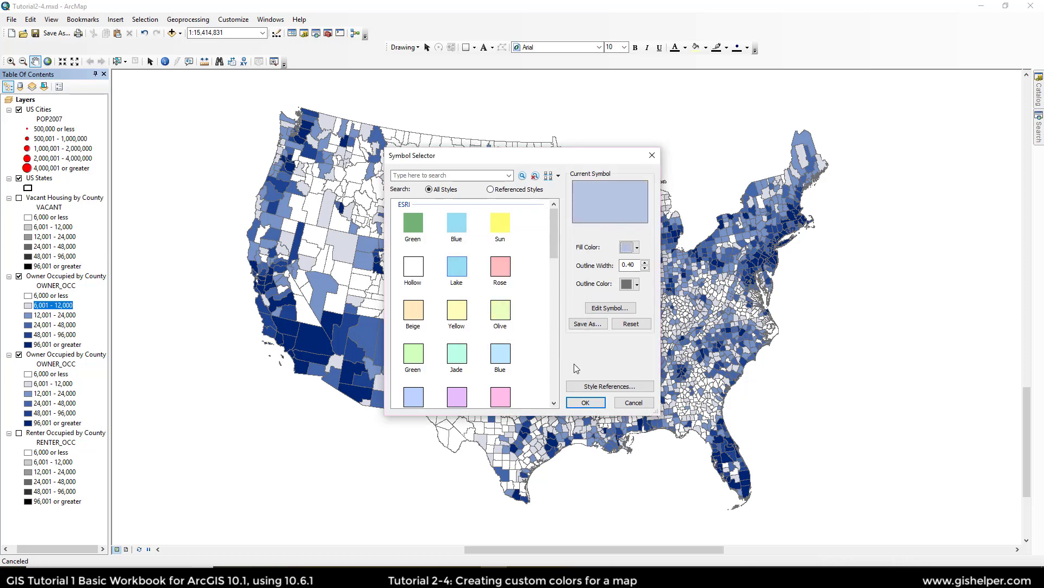
{"action": "left_click", "coordinate": [585, 402]}
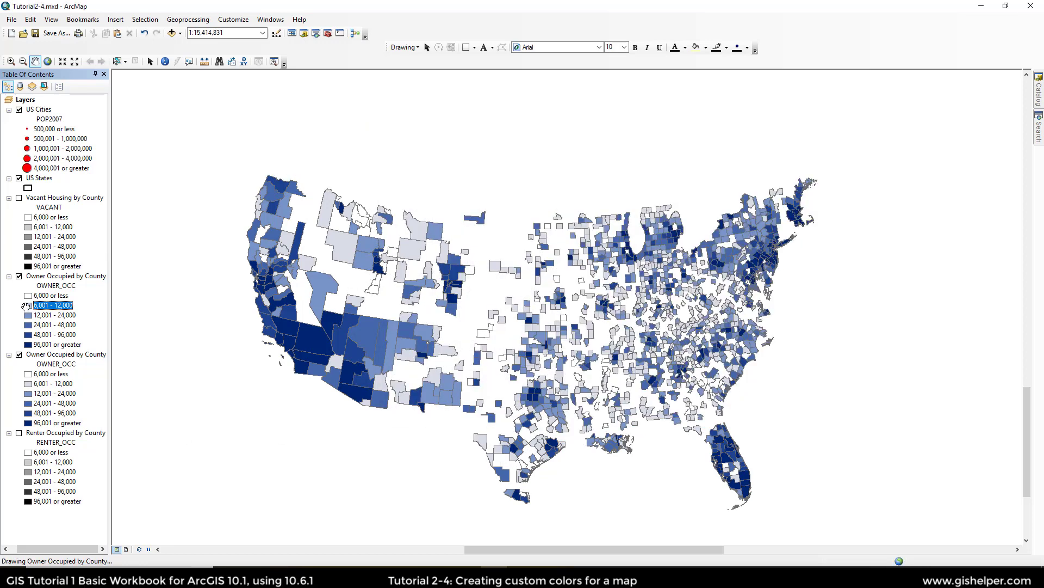
Hide the US States and US Cities layers and collapse the legends of all layers except the two Owner Occupied by County ones
{"action": "left_click", "coordinate": [19, 179]}
{"action": "left_click", "coordinate": [19, 110]}
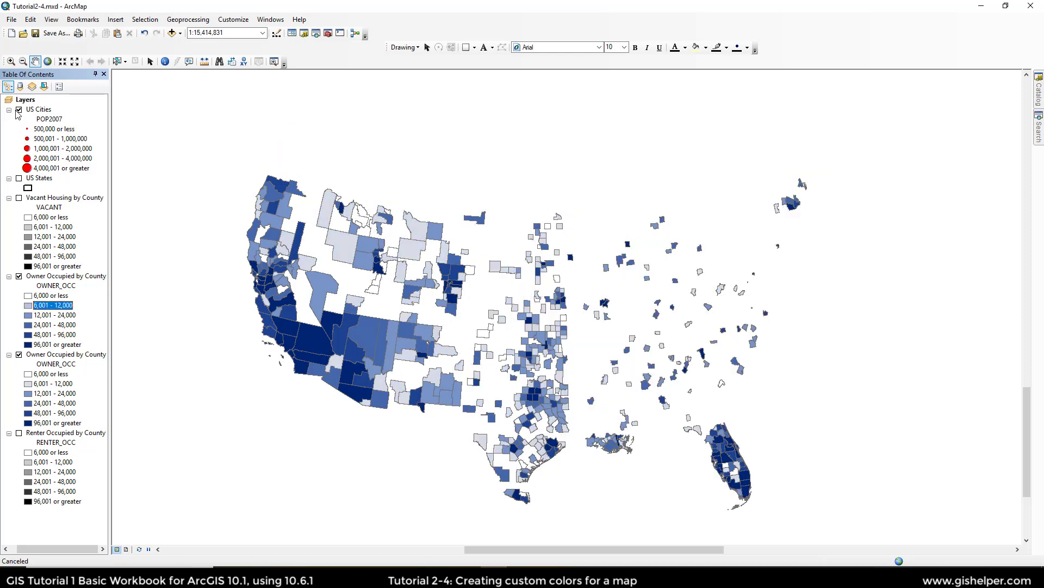
{"action": "left_click", "coordinate": [9, 110]}
{"action": "left_click", "coordinate": [8, 119]}
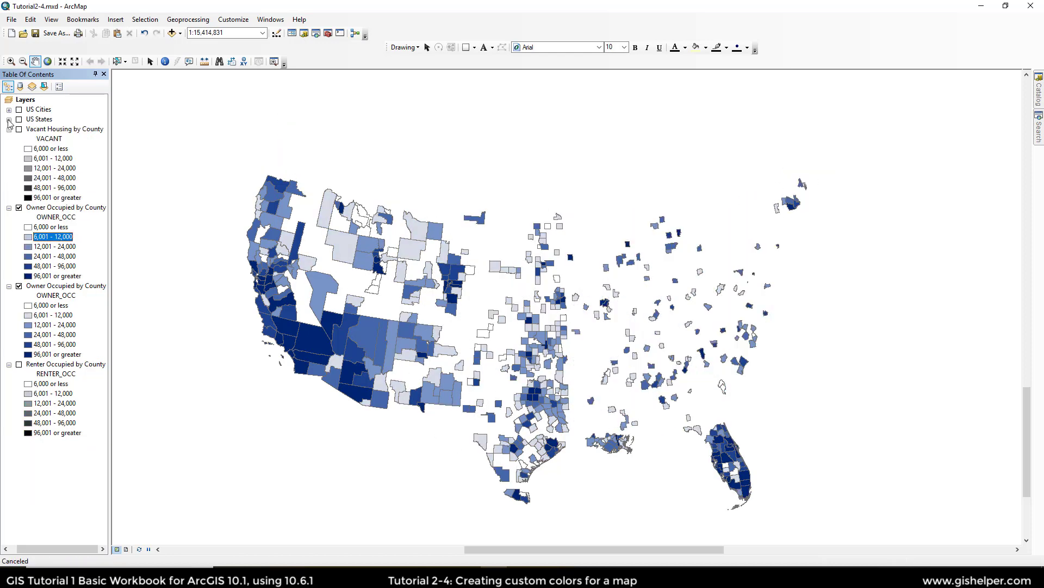
{"action": "left_click", "coordinate": [9, 130]}
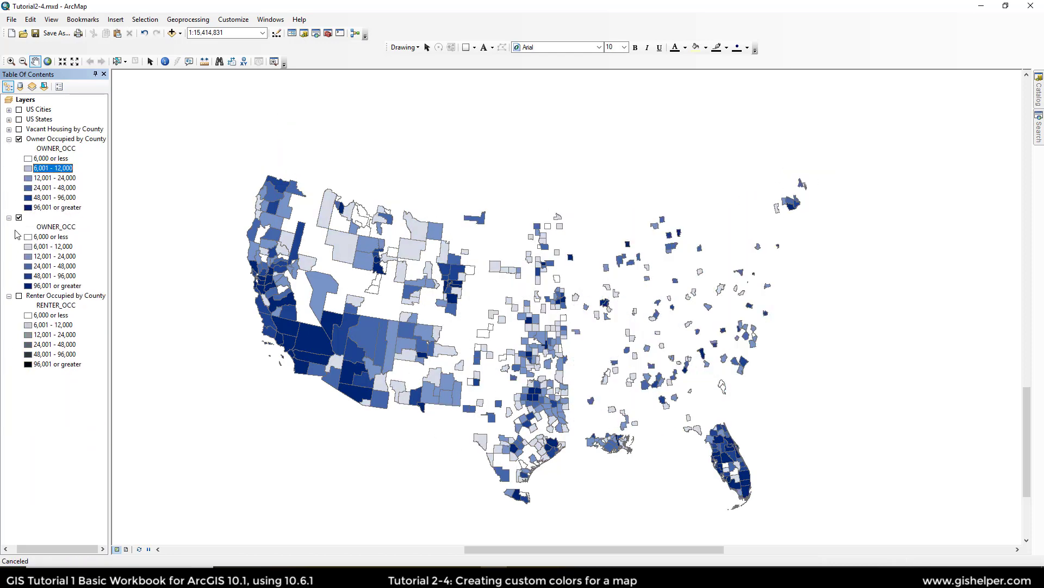
{"action": "left_click", "coordinate": [9, 296]}
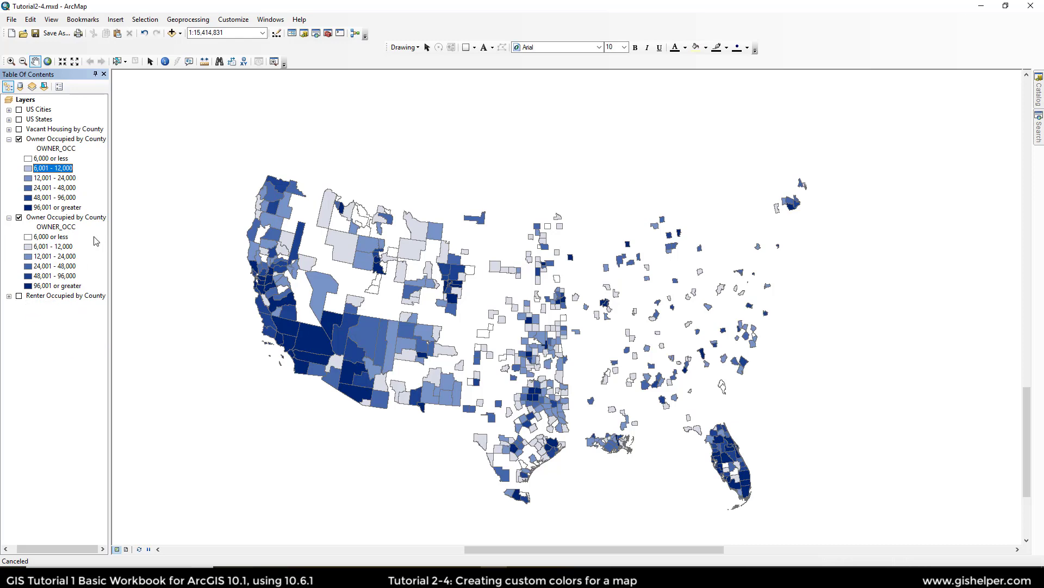
Redraw the map and hide the upper Owner Occupied by County layer to compare it with the lower one
{"action": "left_click", "coordinate": [140, 549]}
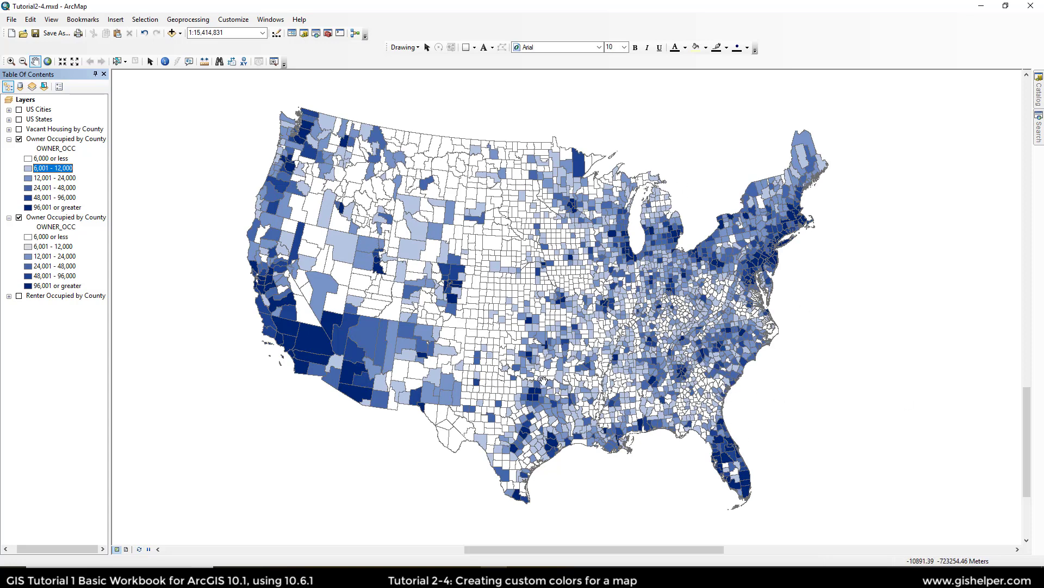
{"action": "left_click", "coordinate": [19, 140]}
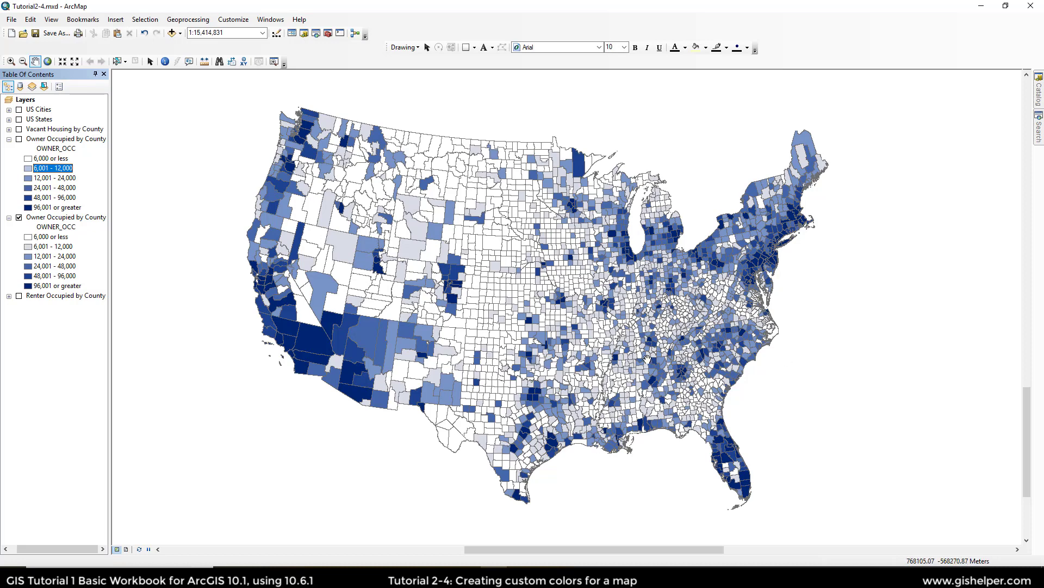
Set the fill of the lower Owner Occupied by County layer's 12,001 - 24,000 class to hue 218 and saturation 20%
{"action": "left_click", "coordinate": [28, 256]}
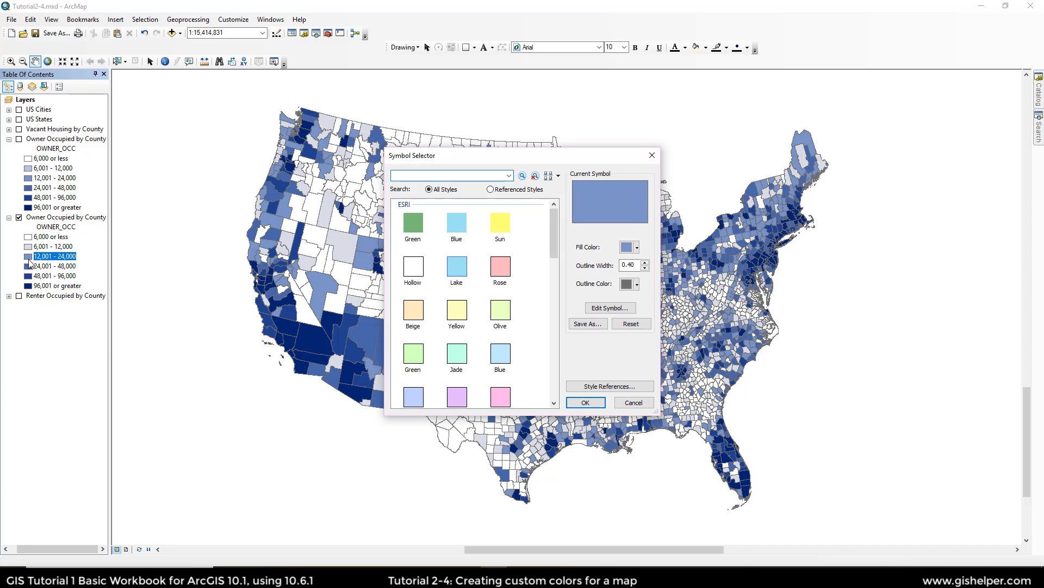
{"action": "left_click", "coordinate": [637, 247]}
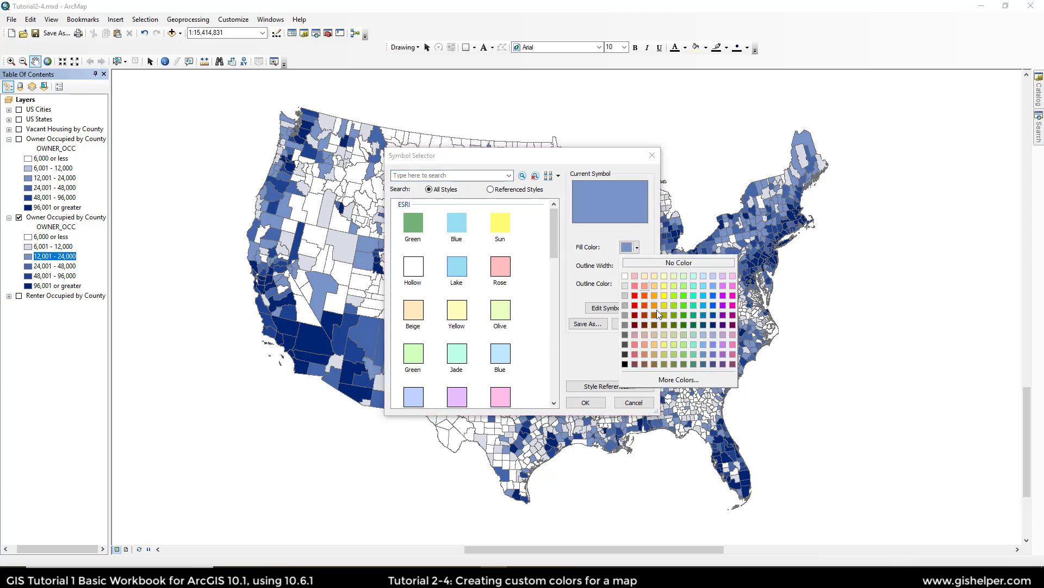
{"action": "left_click", "coordinate": [679, 379]}
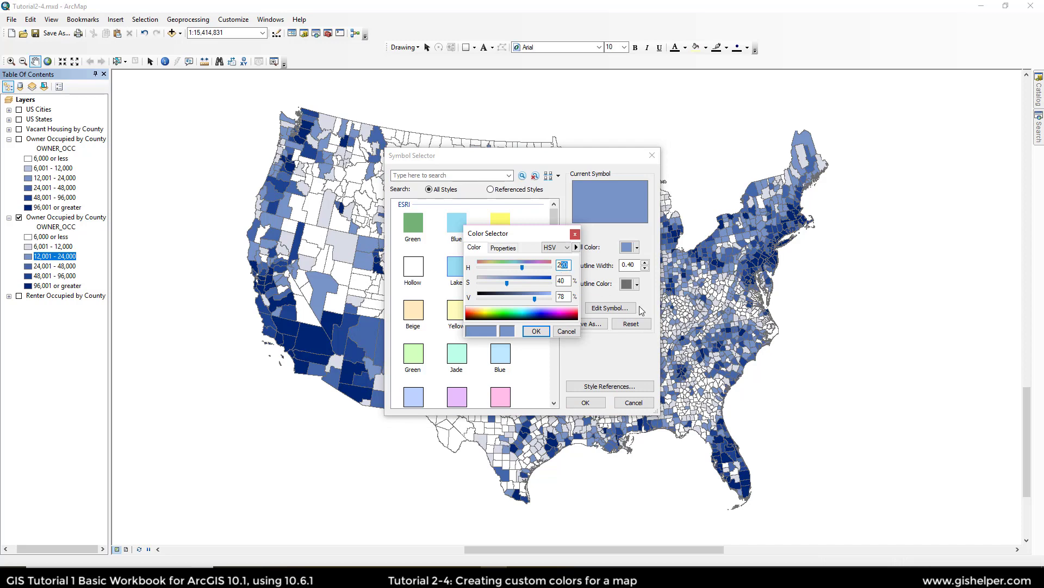
{"action": "type", "text": "218"}
{"action": "double_click", "coordinate": [557, 282]}
{"action": "type", "text": "20"}
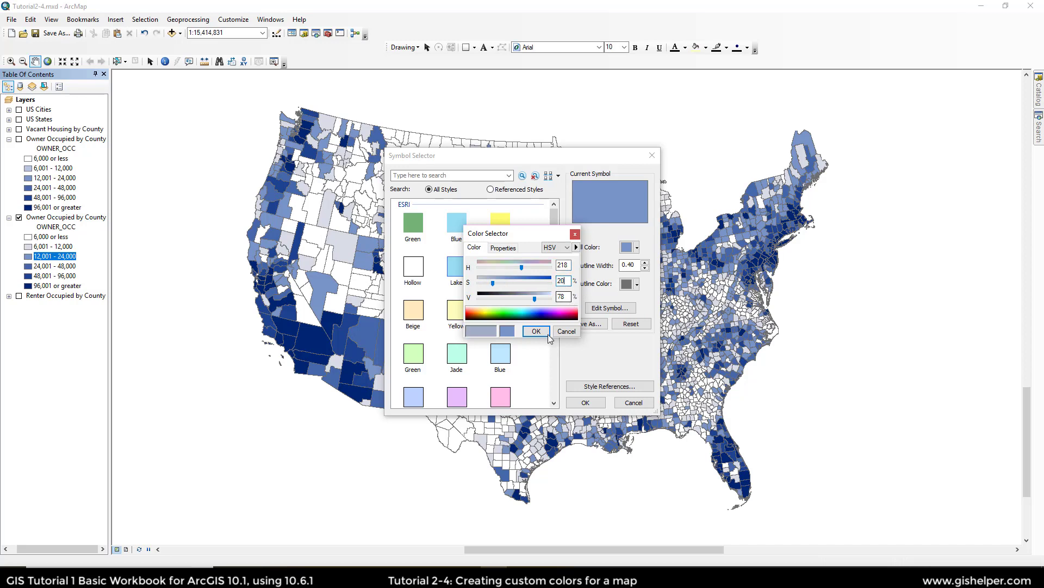
{"action": "left_click", "coordinate": [537, 332]}
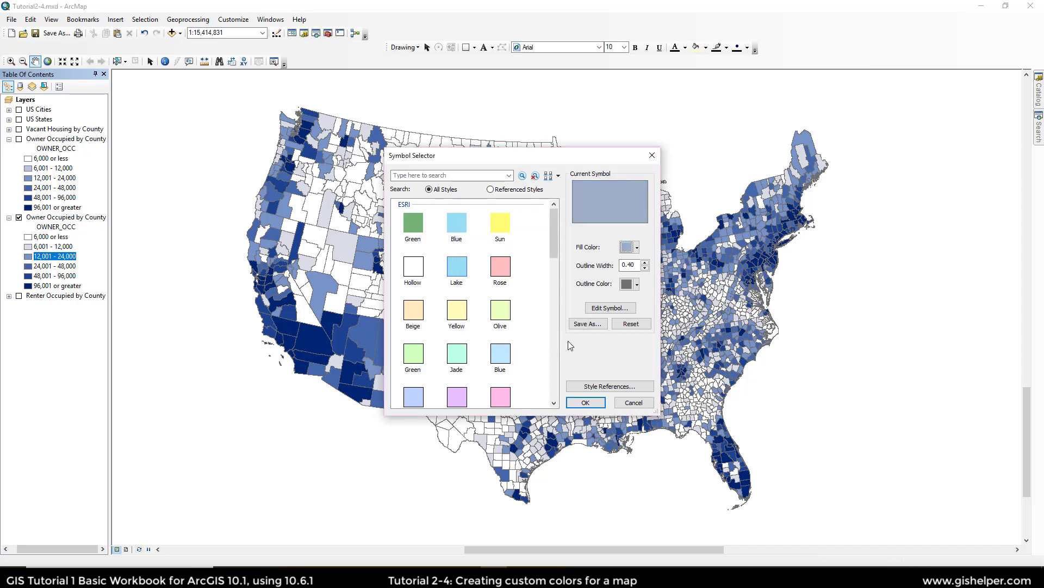
{"action": "left_click", "coordinate": [592, 403]}
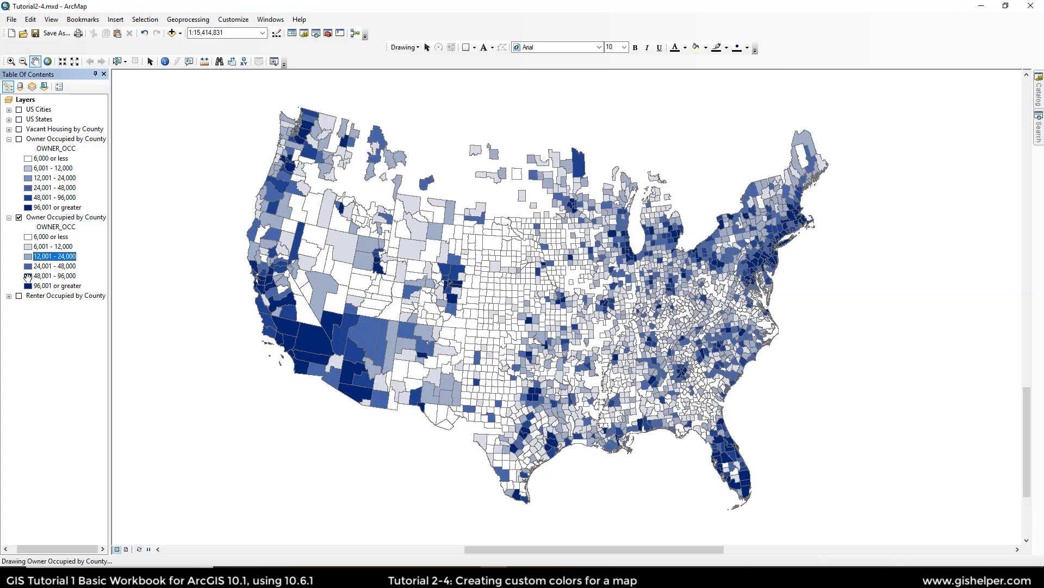
Set the fill of the lower Owner Occupied by County layer's 24,001 - 48,000 class to hue 218 and saturation 40%
{"action": "double_click", "coordinate": [28, 266]}
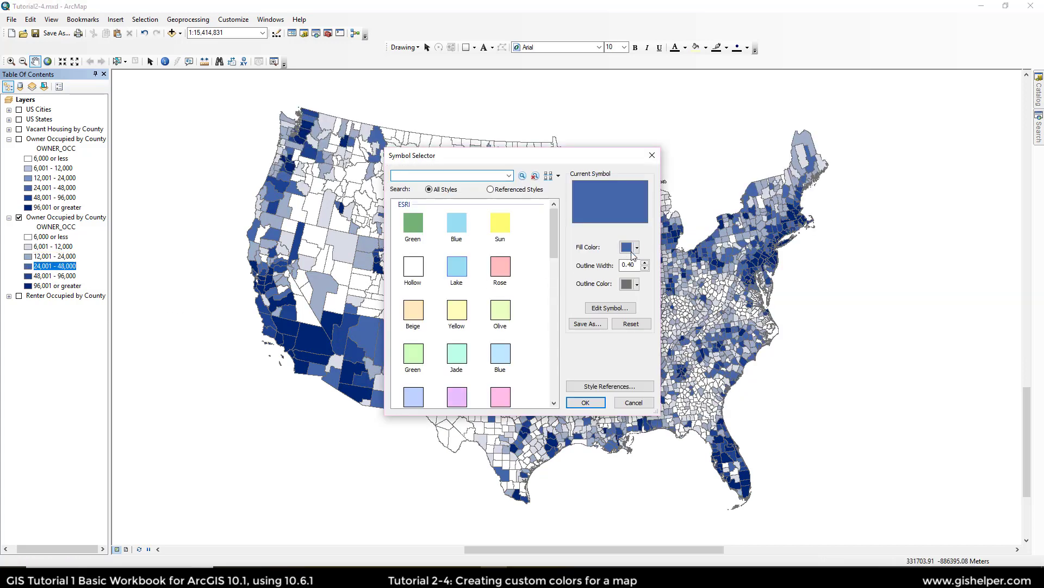
{"action": "left_click", "coordinate": [633, 254]}
{"action": "left_click", "coordinate": [638, 377]}
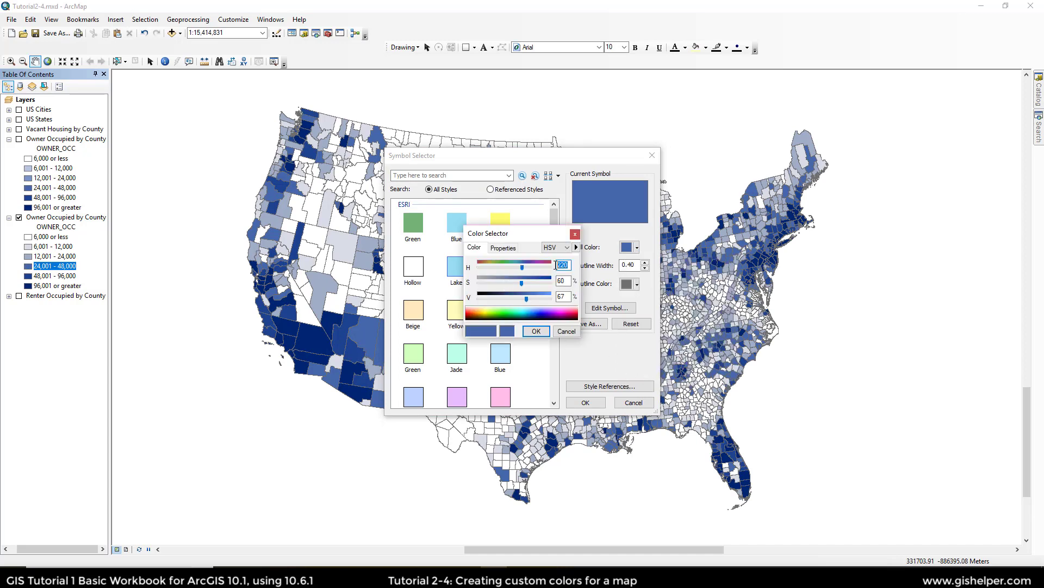
{"action": "type", "text": "218"}
{"action": "key", "text": "Tab"}
{"action": "type", "text": "40"}
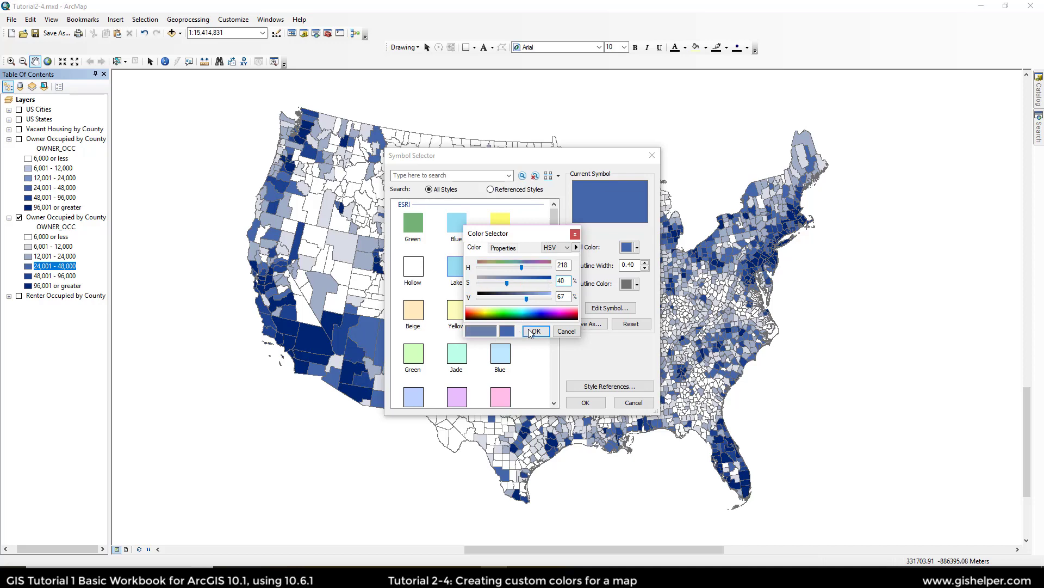
{"action": "left_click", "coordinate": [534, 332]}
{"action": "left_click", "coordinate": [587, 404]}
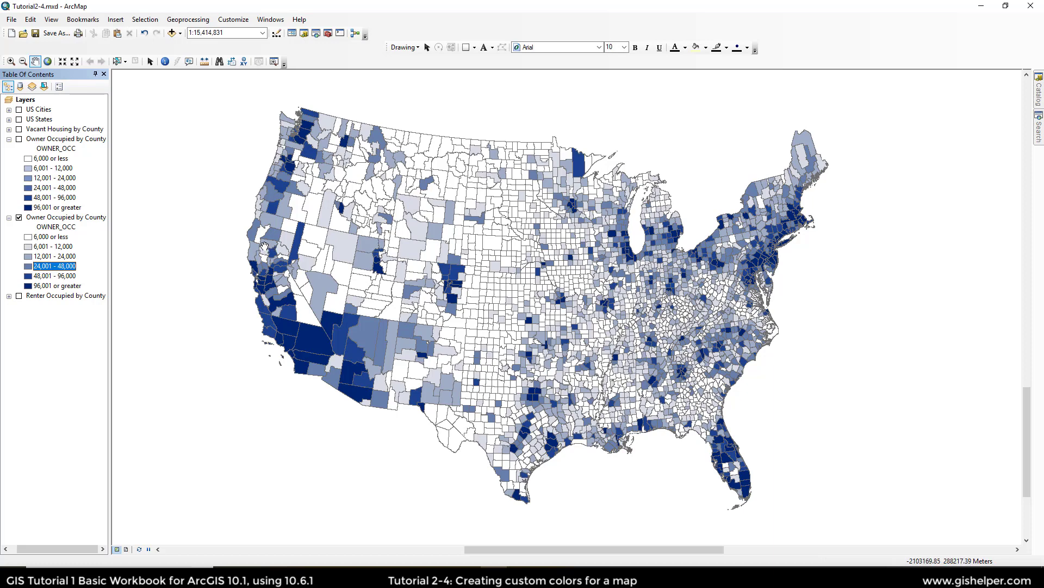
Open the symbology properties of the lower Owner Occupied by County layer
{"action": "left_click", "coordinate": [57, 217]}
{"action": "double_click", "coordinate": [57, 217]}
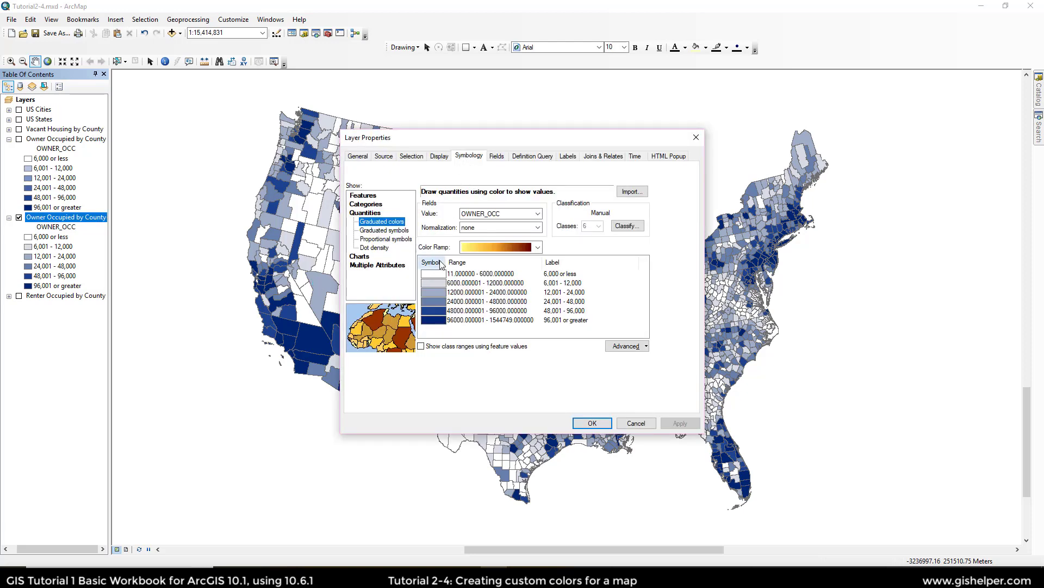
{"action": "left_click", "coordinate": [432, 263]}
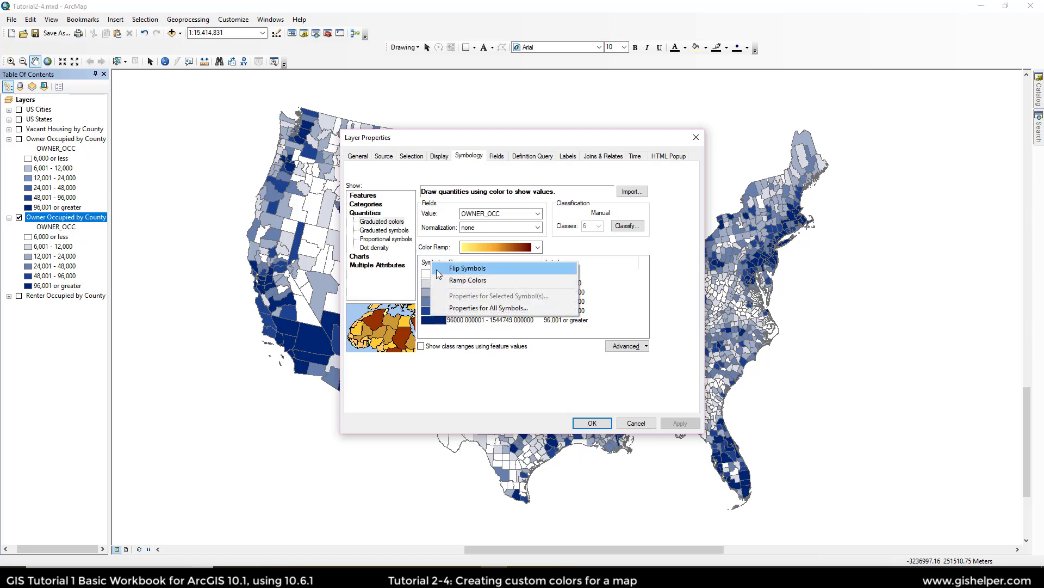
{"action": "left_click", "coordinate": [481, 308]}
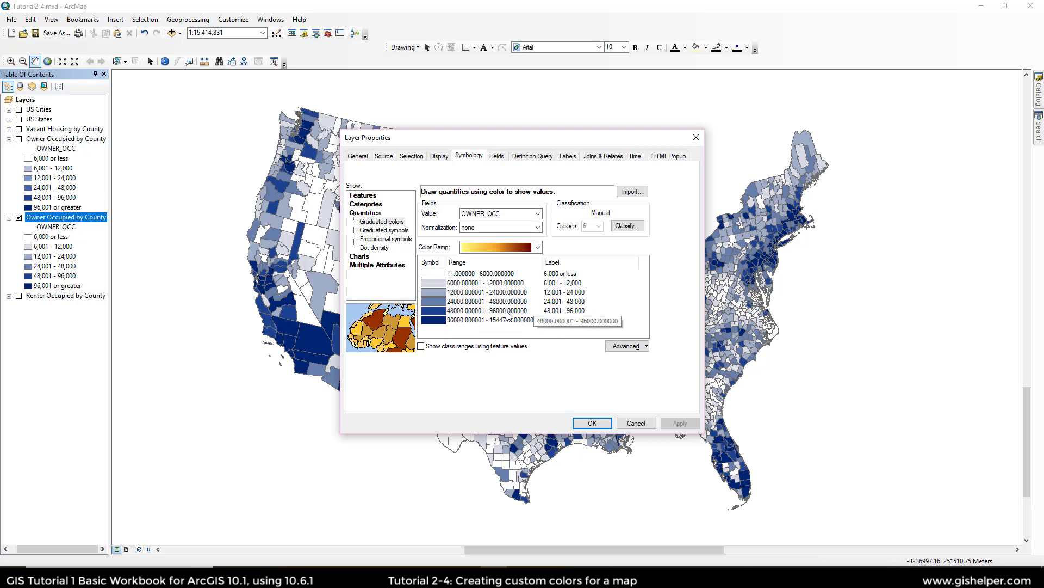
{"action": "right_click", "coordinate": [433, 259]}
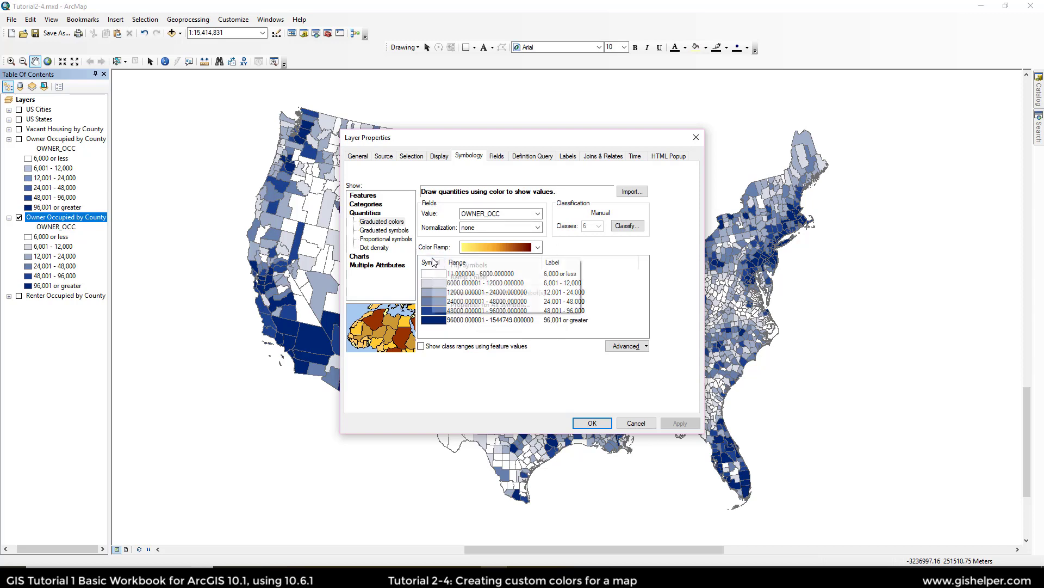
{"action": "left_click", "coordinate": [487, 306]}
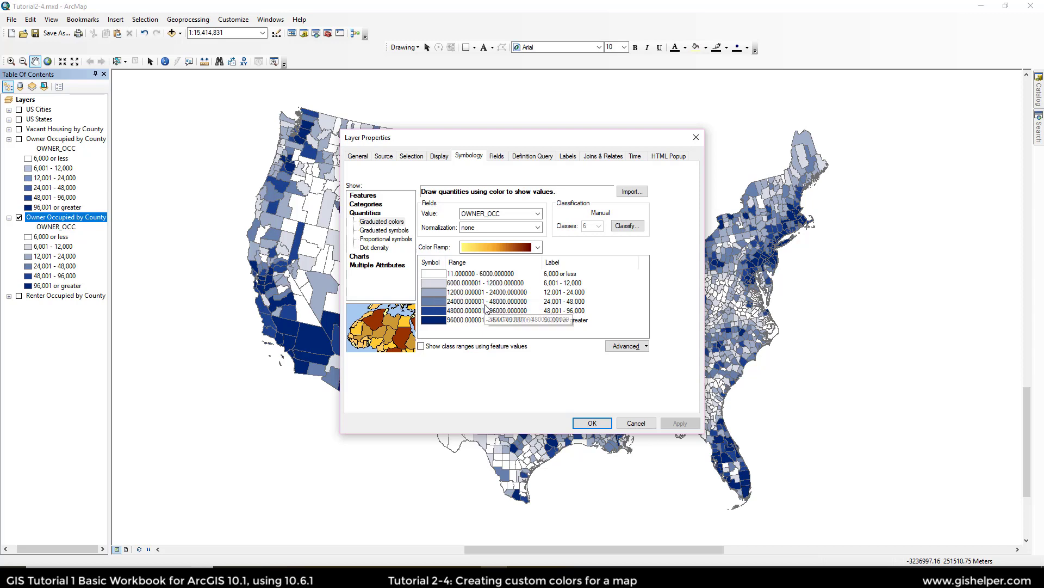
Change the outline color of the 6,000 or less class symbol to Gray 30%
{"action": "left_click", "coordinate": [438, 273]}
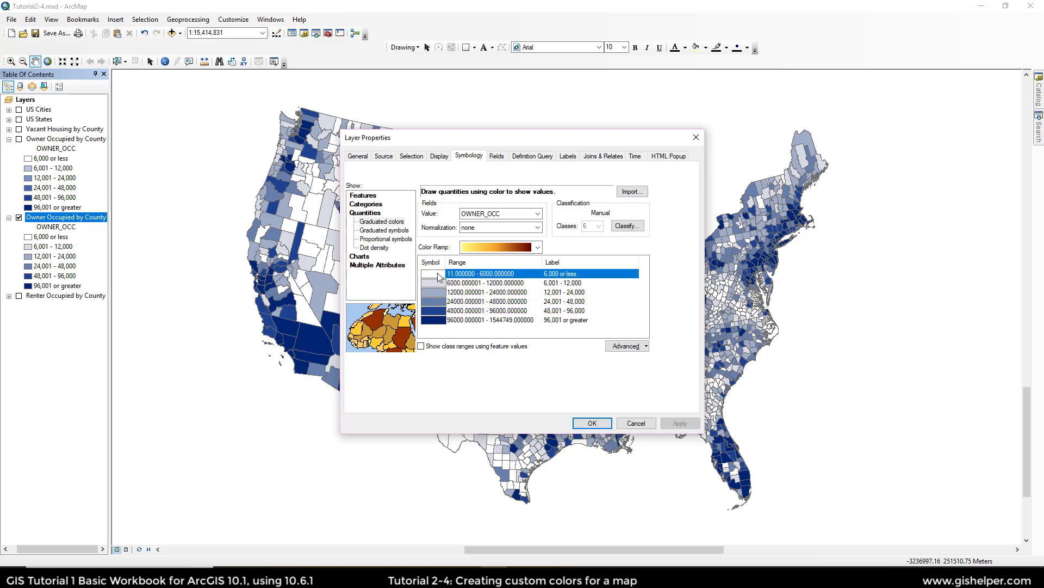
{"action": "double_click", "coordinate": [438, 272]}
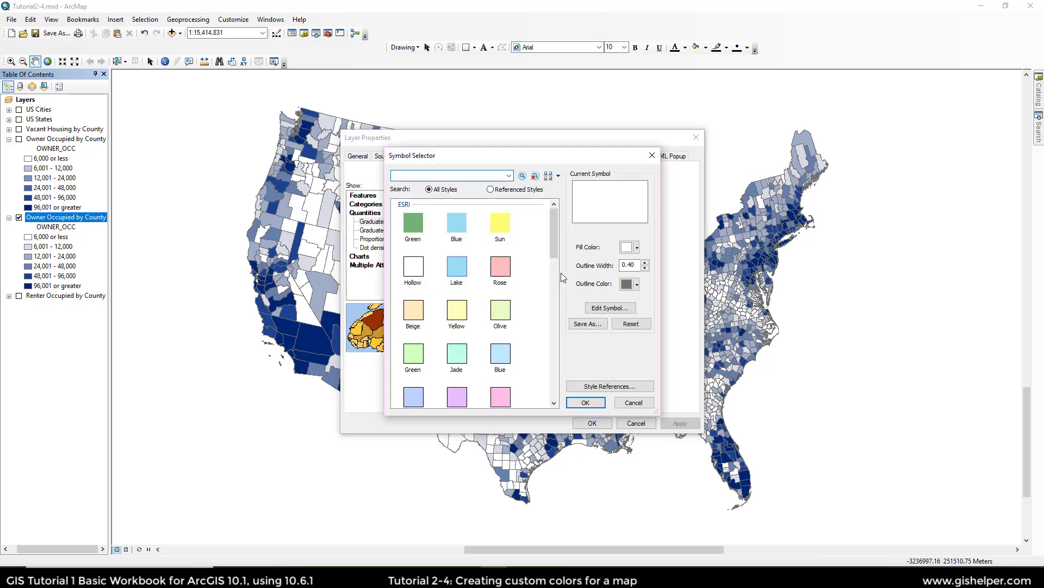
{"action": "left_click", "coordinate": [636, 285]}
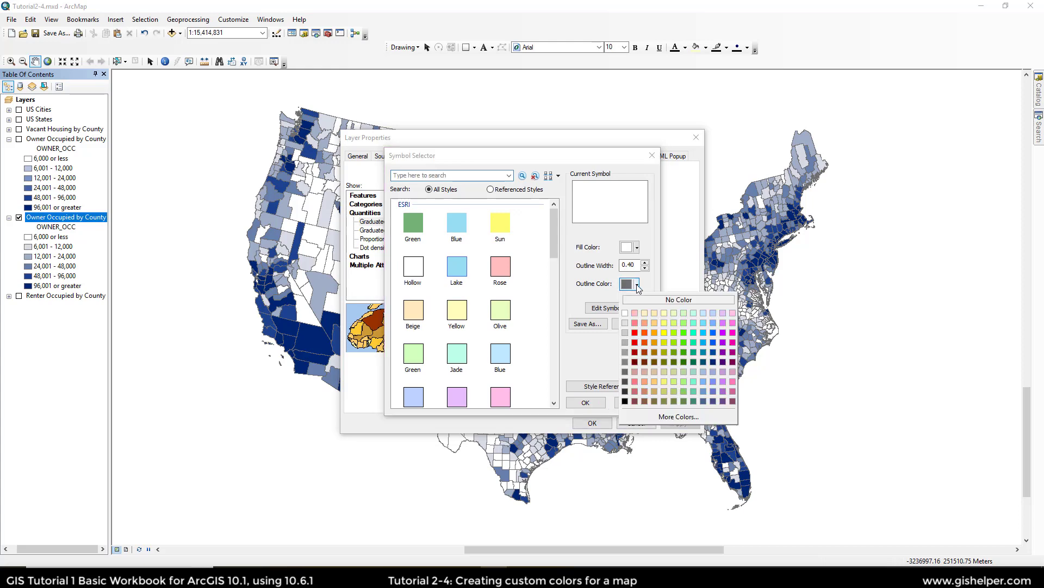
{"action": "left_click", "coordinate": [626, 343]}
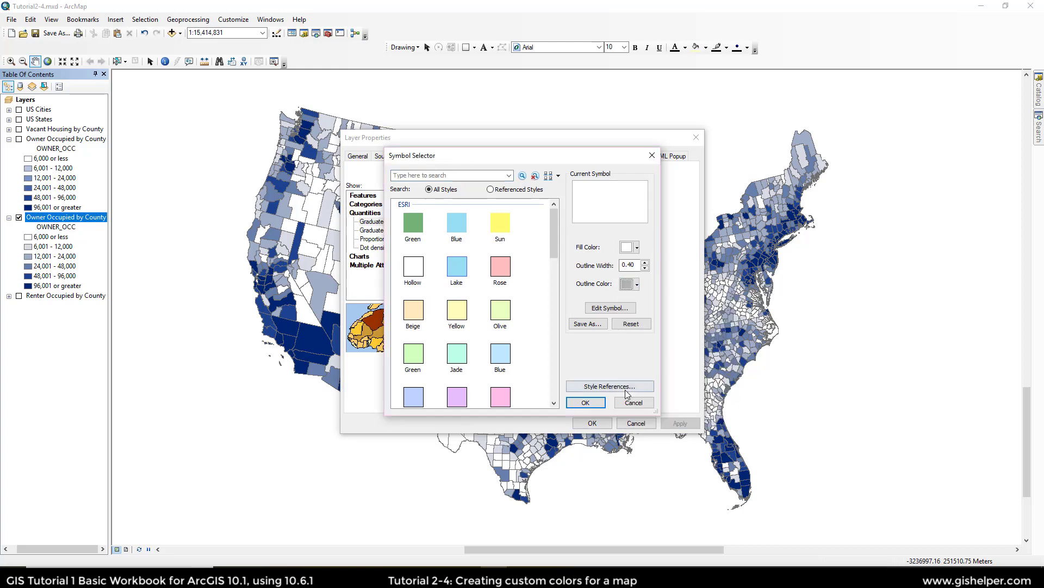
{"action": "left_click", "coordinate": [585, 403]}
Change the outline color of the 6,001 - 12,000 and 12,001 - 24,000 class symbols to Gray 30%
{"action": "double_click", "coordinate": [436, 293]}
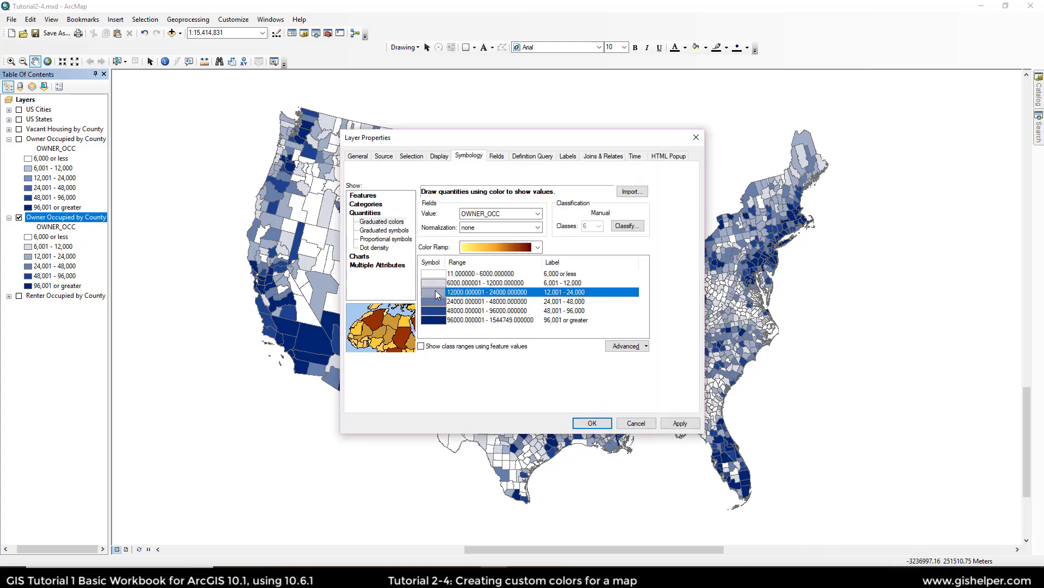
{"action": "left_click", "coordinate": [628, 287]}
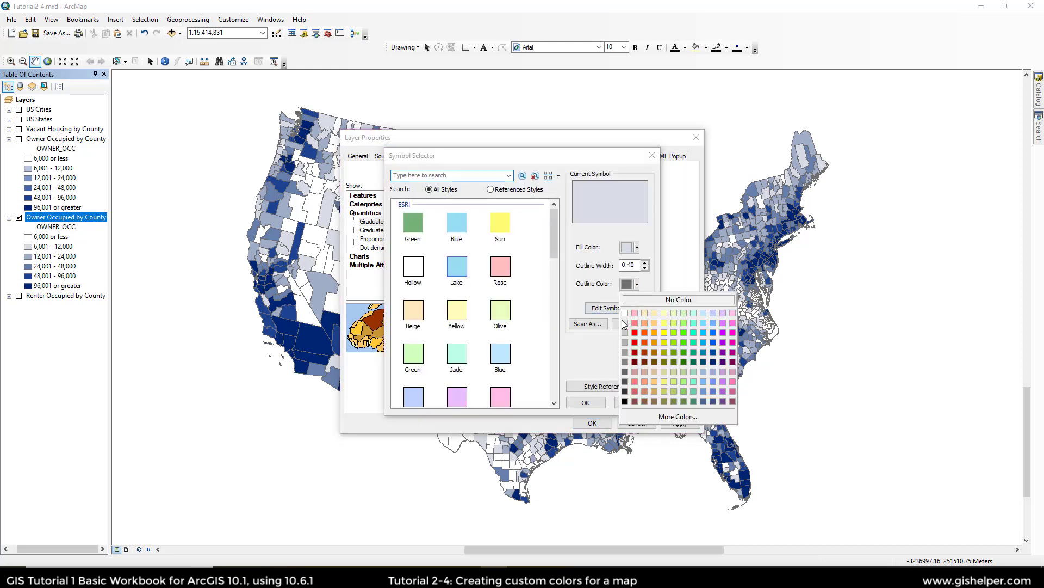
{"action": "left_click", "coordinate": [626, 342]}
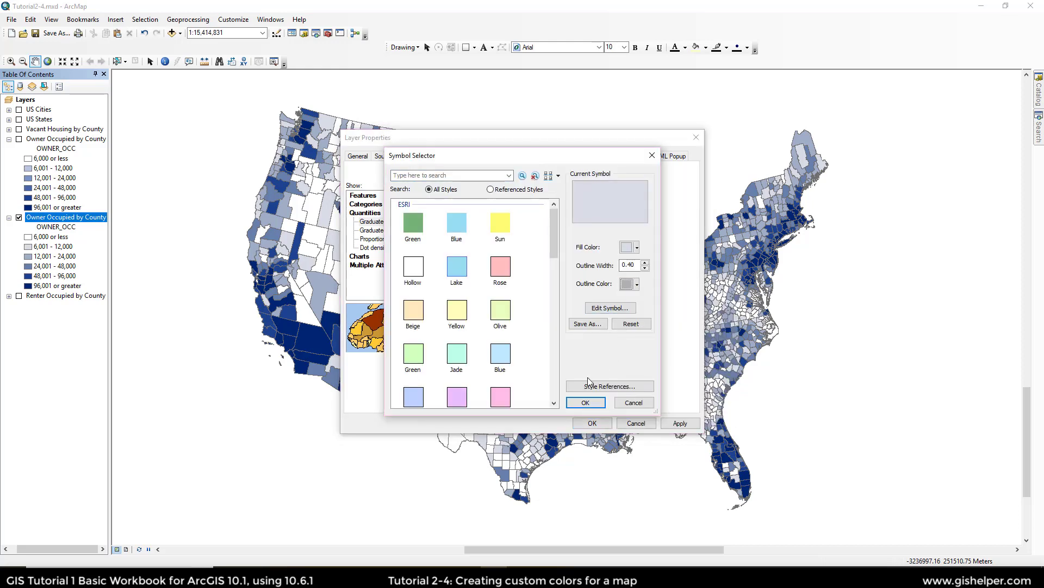
{"action": "left_click", "coordinate": [585, 402]}
{"action": "double_click", "coordinate": [437, 300]}
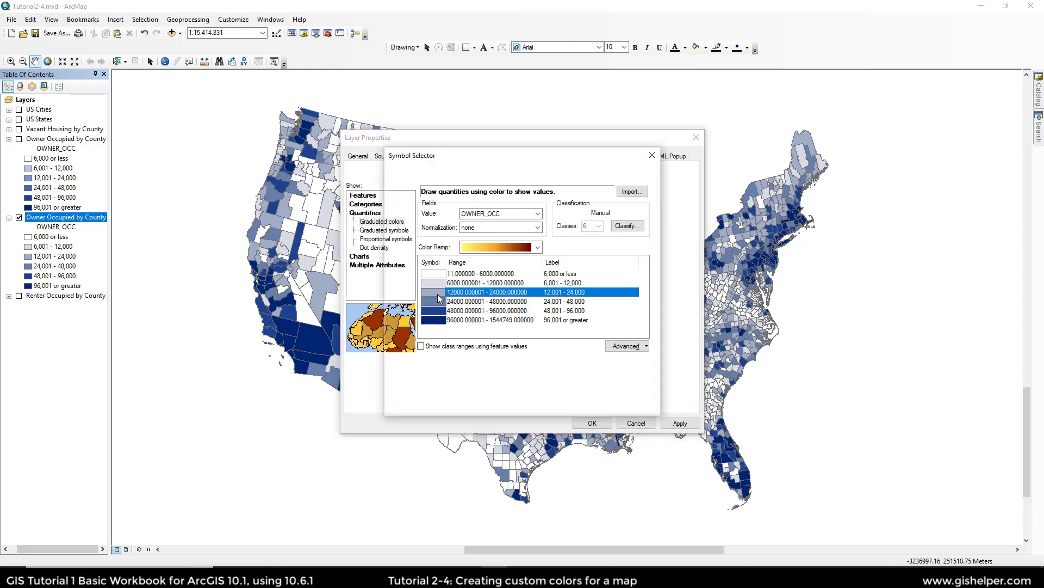
{"action": "left_click", "coordinate": [628, 284]}
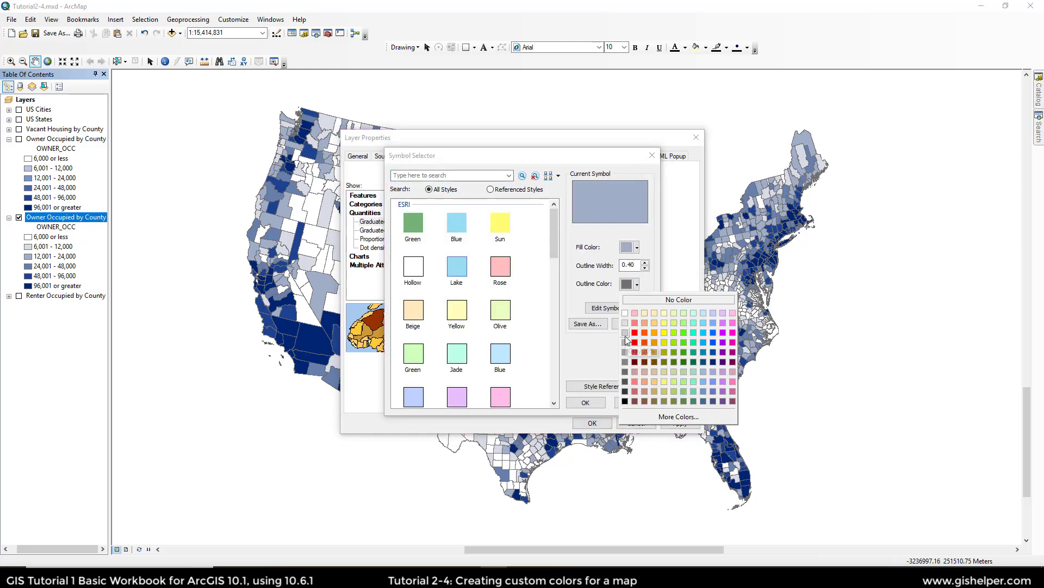
{"action": "left_click", "coordinate": [625, 342]}
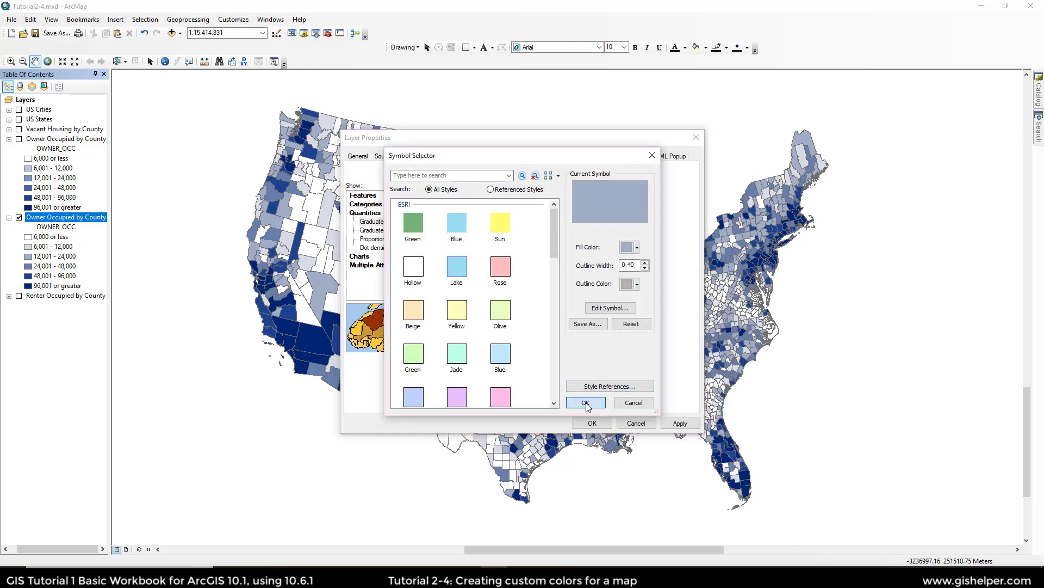
{"action": "left_click", "coordinate": [586, 402]}
Change the outline color of the 48,001 - 96,000 class symbol to Gray 30%
{"action": "double_click", "coordinate": [428, 307]}
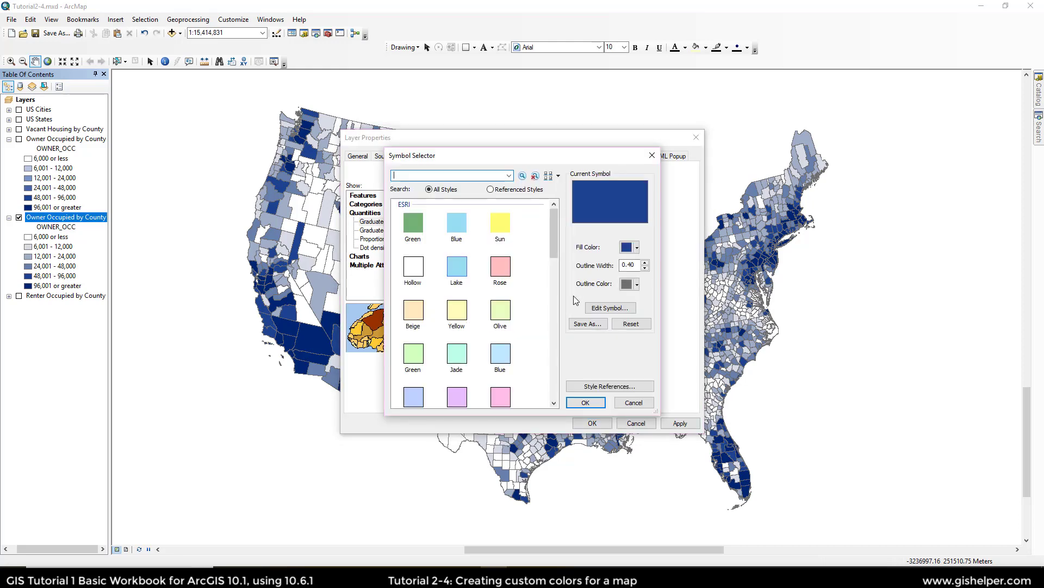
{"action": "left_click", "coordinate": [630, 284]}
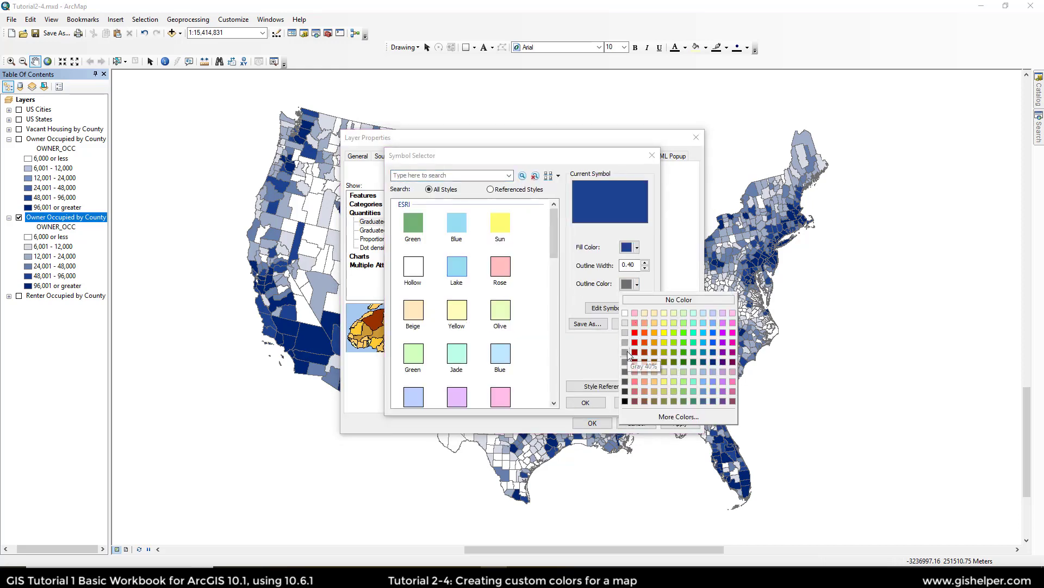
{"action": "left_click", "coordinate": [626, 343]}
{"action": "left_click", "coordinate": [602, 406]}
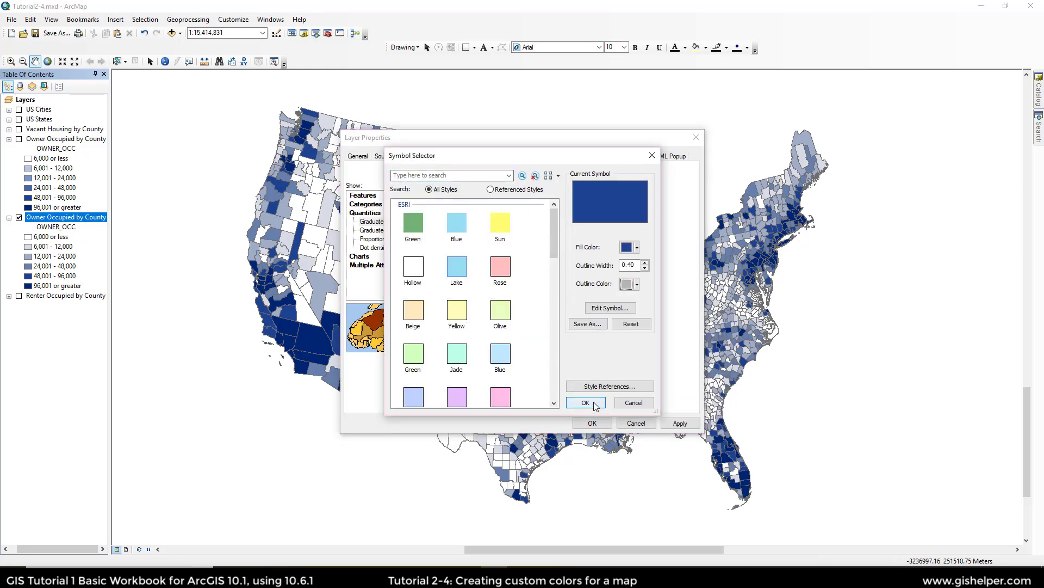
{"action": "double_click", "coordinate": [438, 320]}
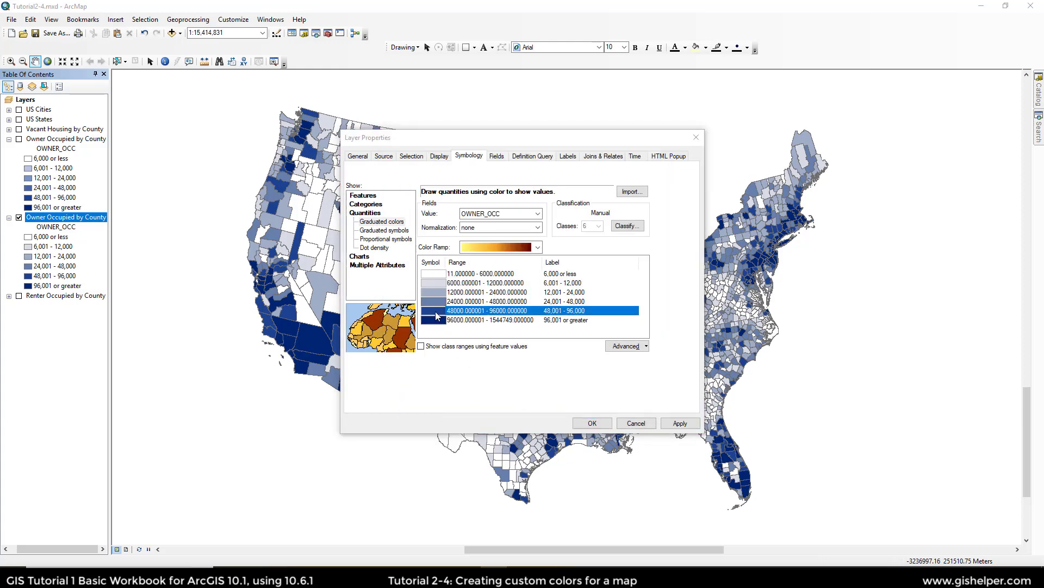
{"action": "left_click", "coordinate": [631, 284]}
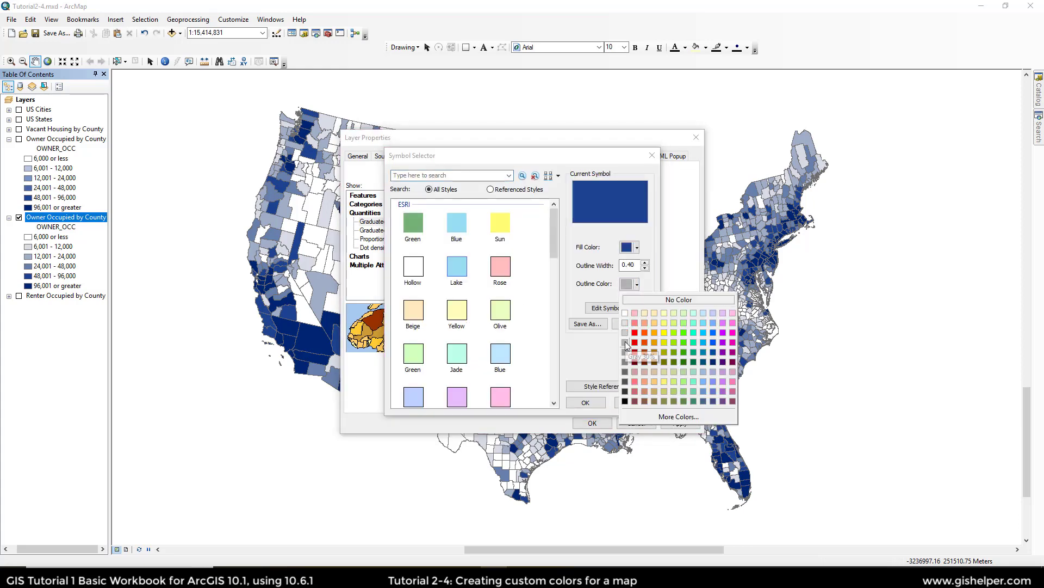
{"action": "left_click", "coordinate": [626, 343]}
{"action": "left_click", "coordinate": [586, 402]}
Change the outline color of the 96,001 or greater class symbol to Gray 30% and apply the layer's symbology changes
{"action": "double_click", "coordinate": [438, 321]}
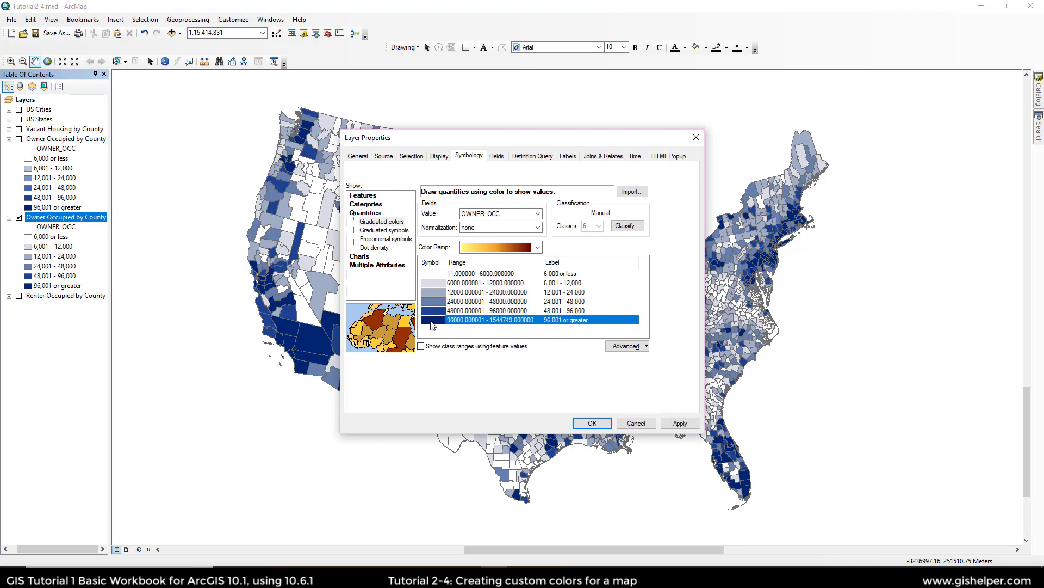
{"action": "left_click", "coordinate": [631, 284]}
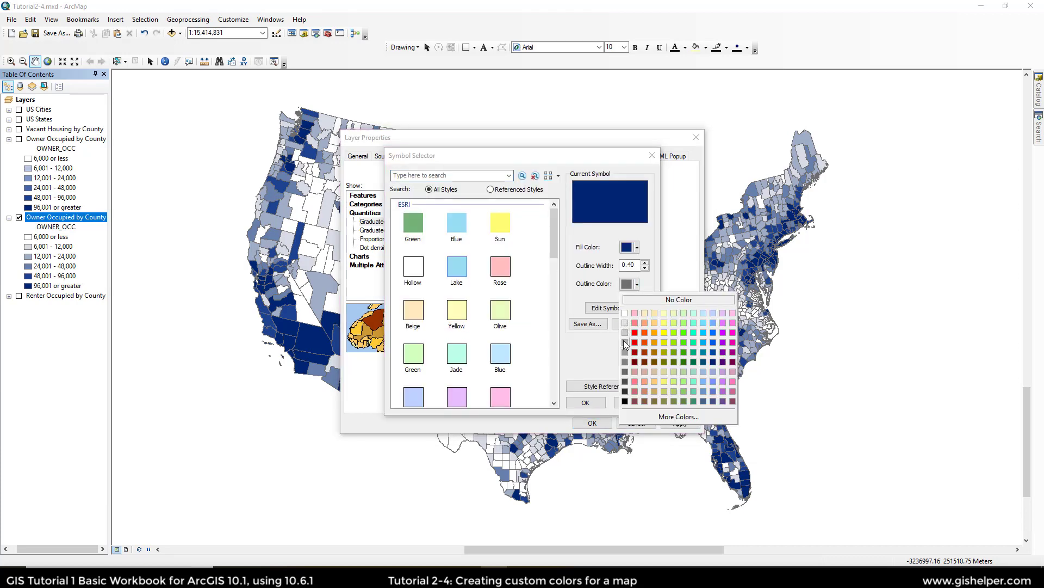
{"action": "left_click", "coordinate": [626, 344]}
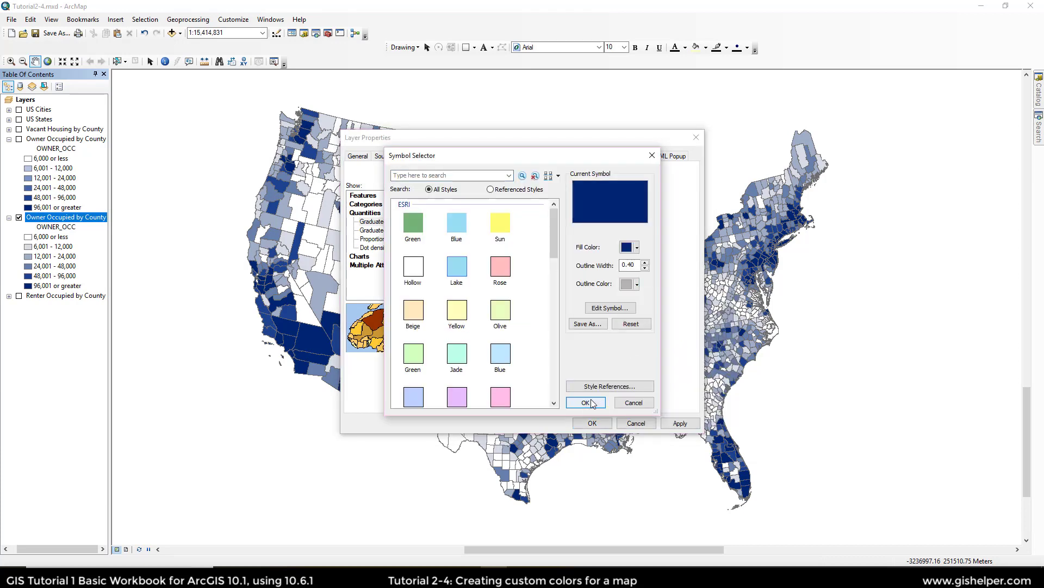
{"action": "left_click", "coordinate": [586, 402]}
{"action": "left_click", "coordinate": [592, 423]}
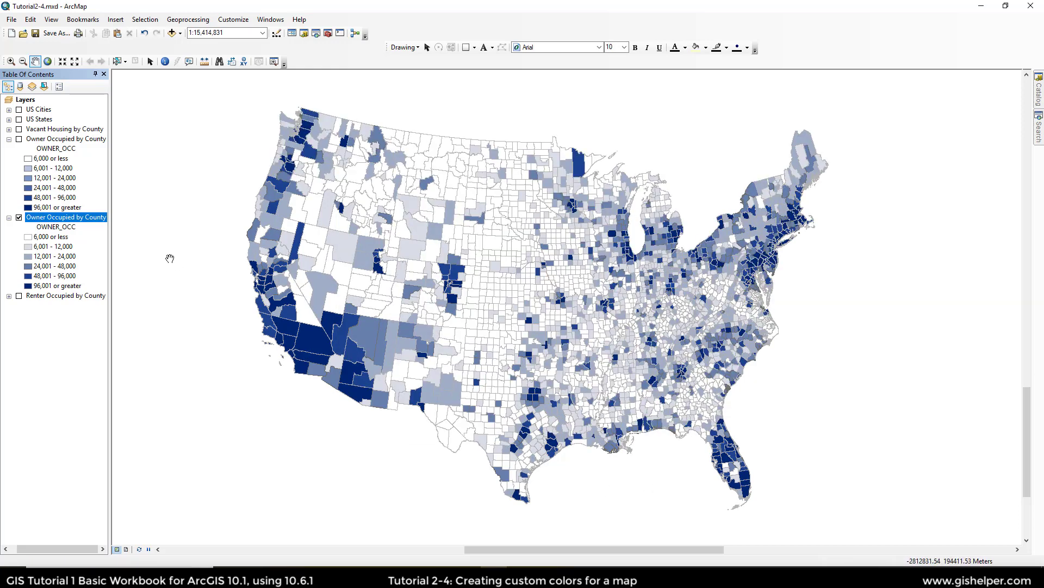
Show the upper Owner Occupied by County layer and hide it again to compare the two color schemes
{"action": "left_click", "coordinate": [19, 139]}
{"action": "left_click", "coordinate": [19, 139]}
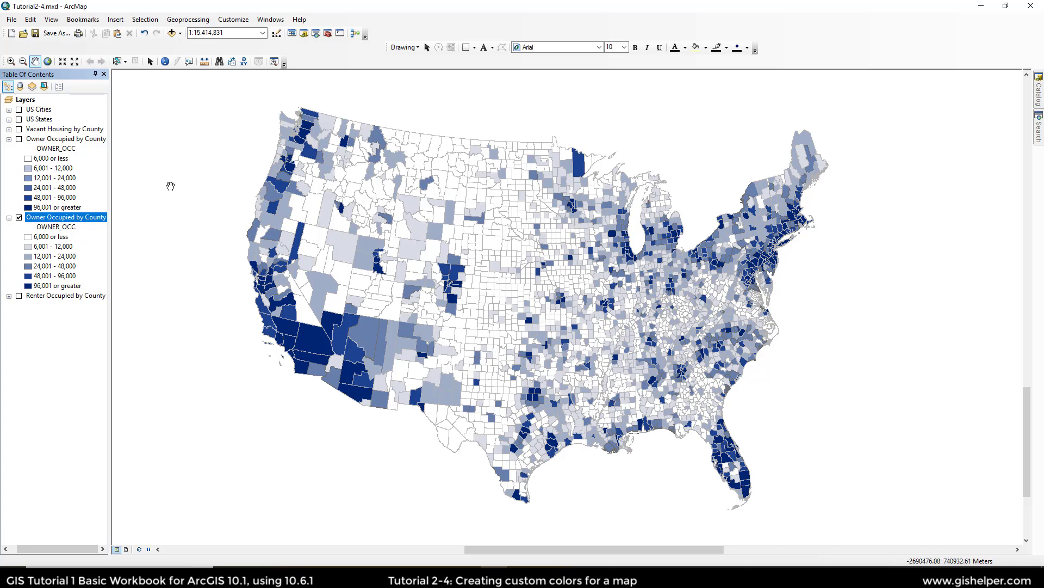
Save the lower Owner Occupied by County layer as layer file Tutorial2-4.lyr in the MyExercises Chapter2 folder
{"action": "right_click", "coordinate": [42, 217]}
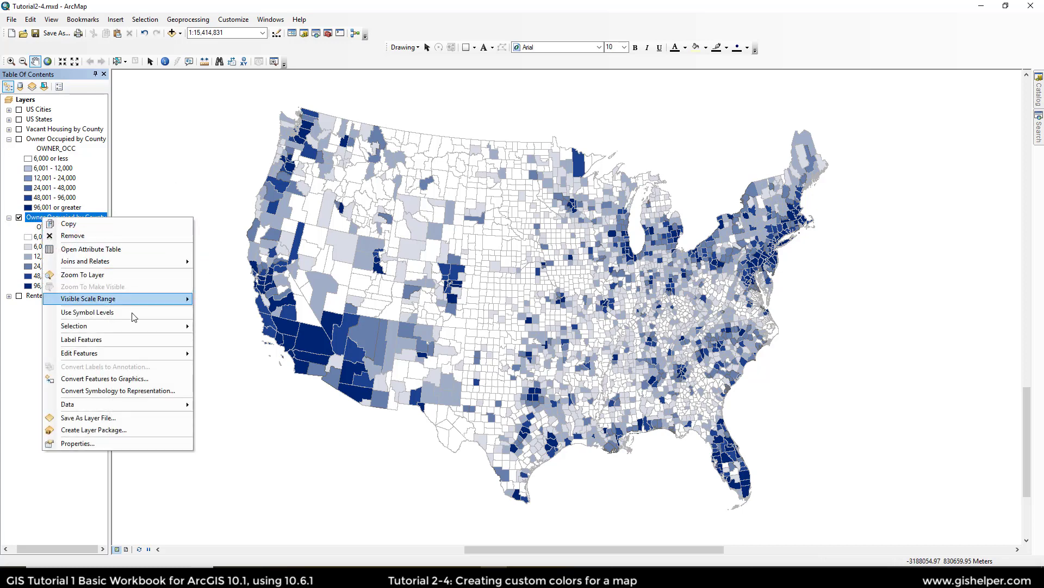
{"action": "left_click", "coordinate": [117, 420]}
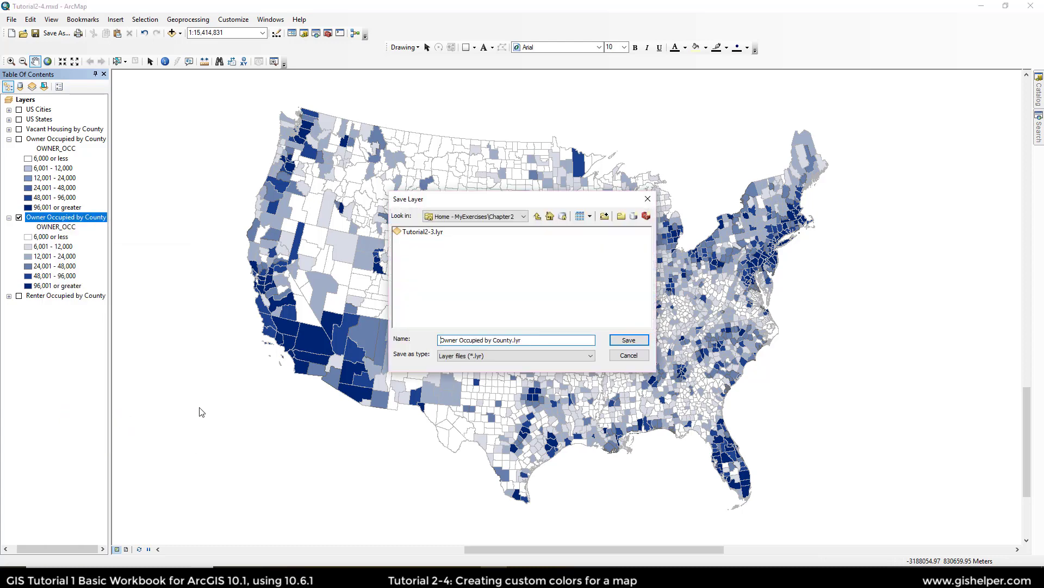
{"action": "left_click", "coordinate": [417, 235]}
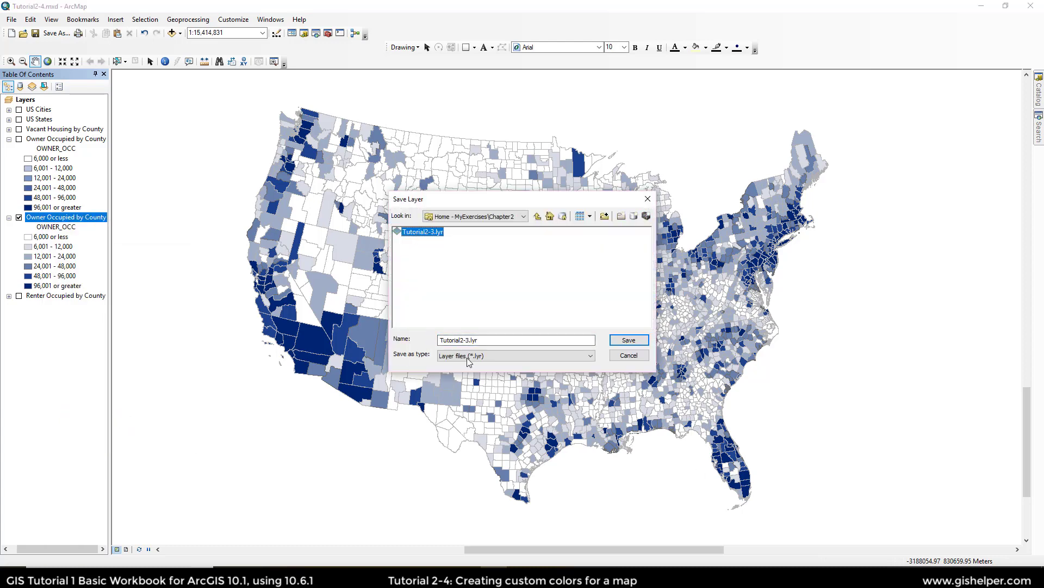
{"action": "left_click", "coordinate": [468, 339]}
{"action": "left_click", "coordinate": [468, 340]}
{"action": "key", "text": "Delete"}
{"action": "type", "text": "4"}
{"action": "left_click", "coordinate": [621, 338]}
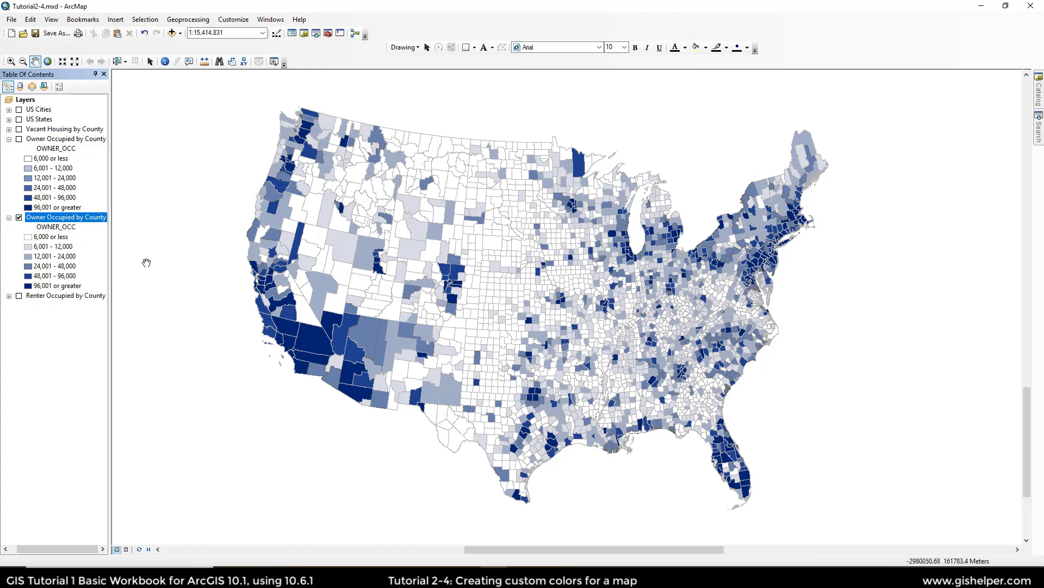
Start a symbology import for the Renter Occupied by County layer, using Tutorial2-4.lyr from MyExercises\Chapter2 as the source
{"action": "right_click", "coordinate": [44, 297]}
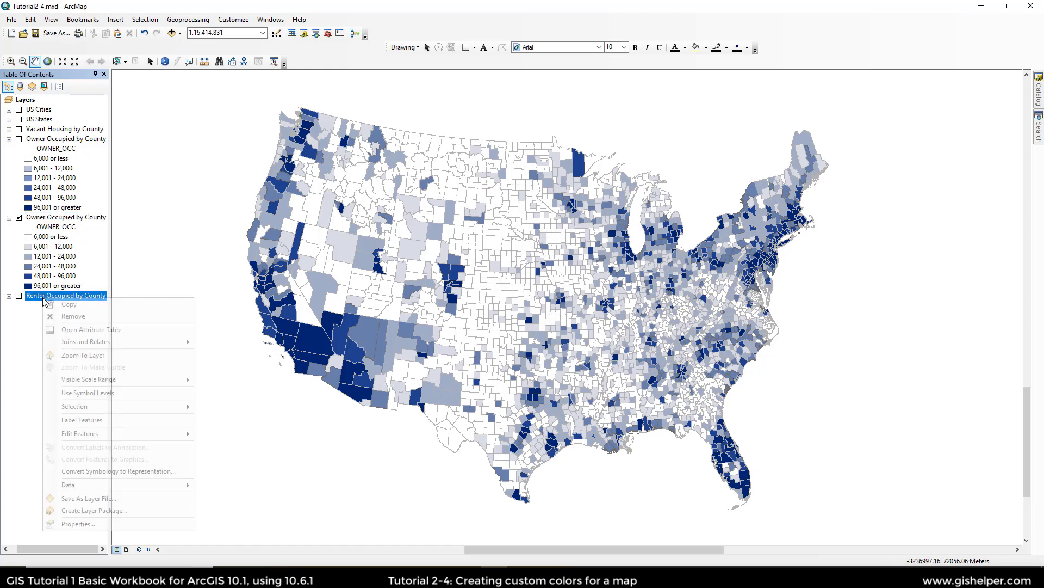
{"action": "left_click", "coordinate": [9, 296]}
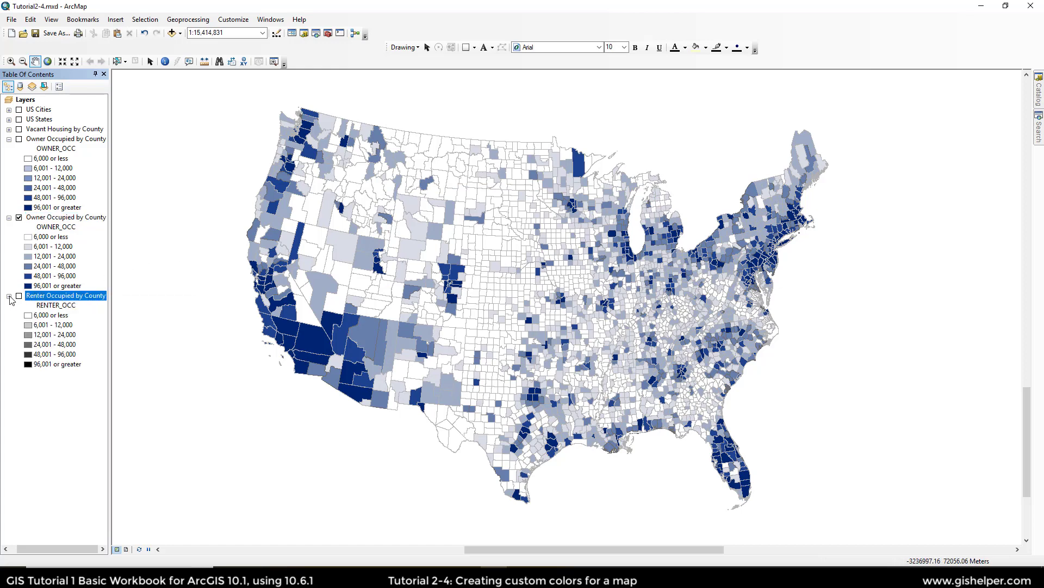
{"action": "double_click", "coordinate": [64, 304]}
{"action": "left_click", "coordinate": [633, 194]}
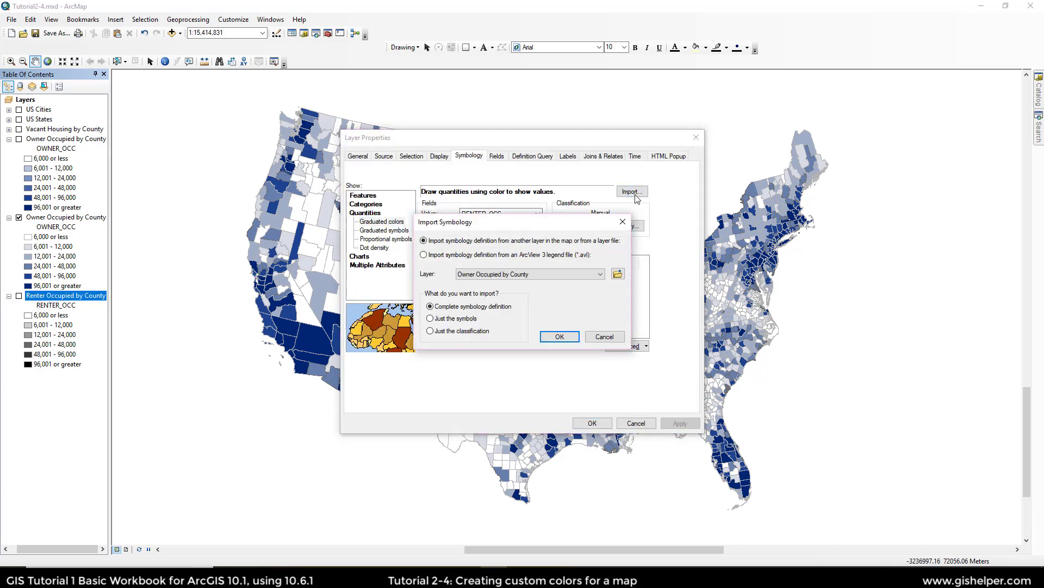
{"action": "left_click", "coordinate": [617, 274]}
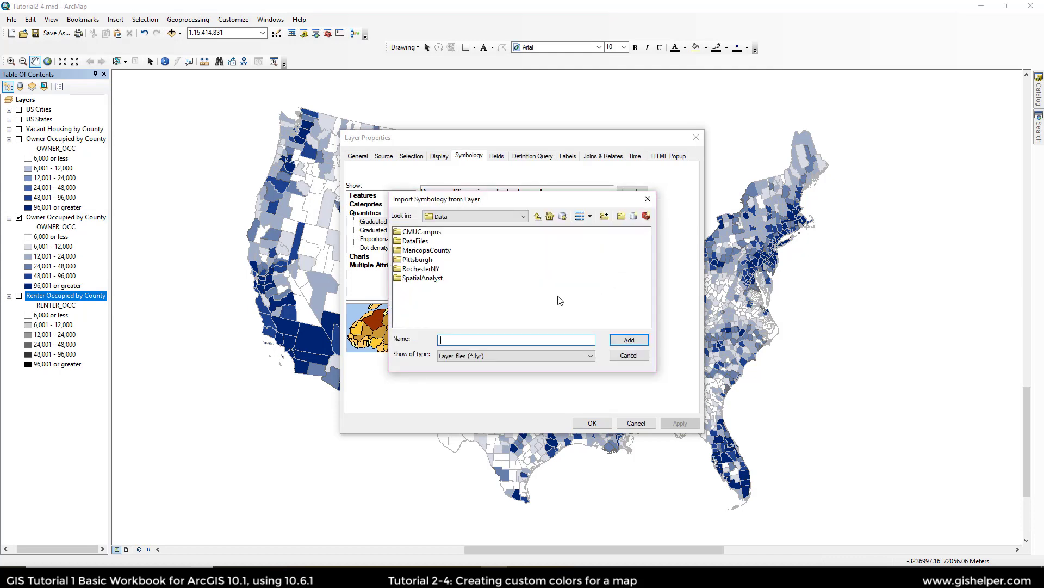
{"action": "left_click", "coordinate": [464, 221]}
{"action": "left_click", "coordinate": [424, 261]}
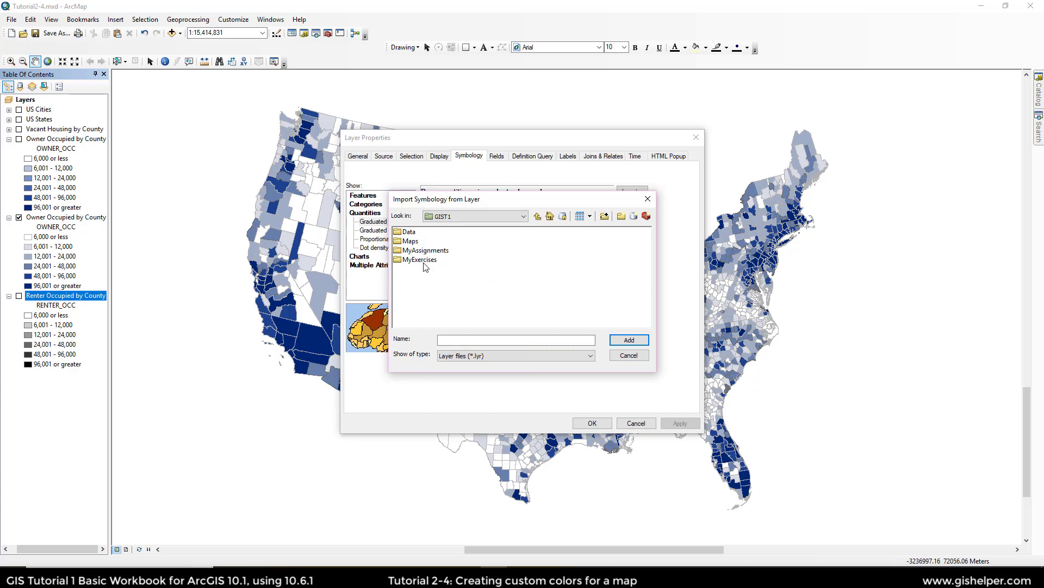
{"action": "double_click", "coordinate": [425, 261]}
{"action": "double_click", "coordinate": [416, 260]}
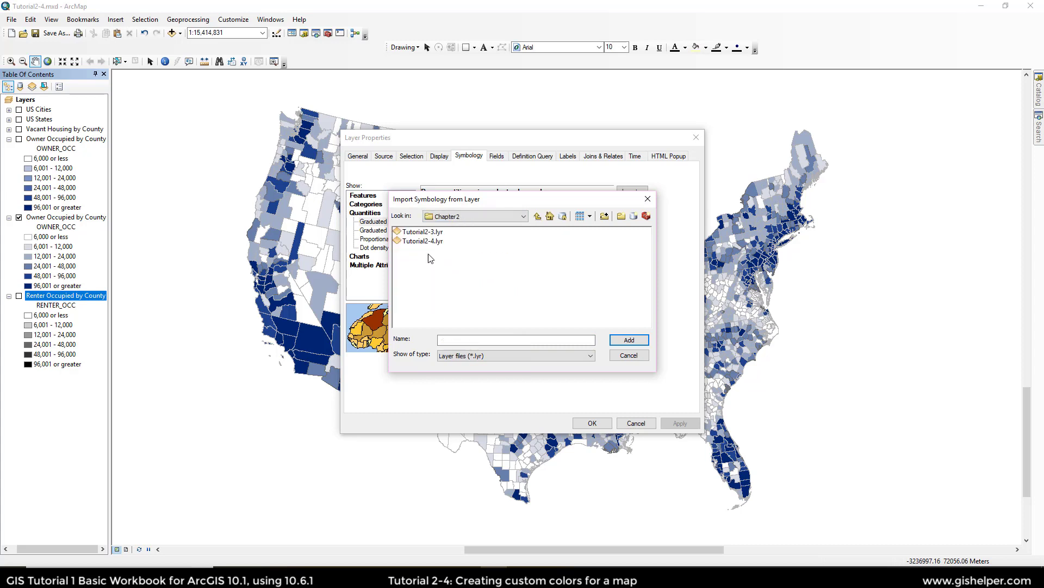
{"action": "left_click", "coordinate": [422, 241]}
{"action": "left_click", "coordinate": [626, 340]}
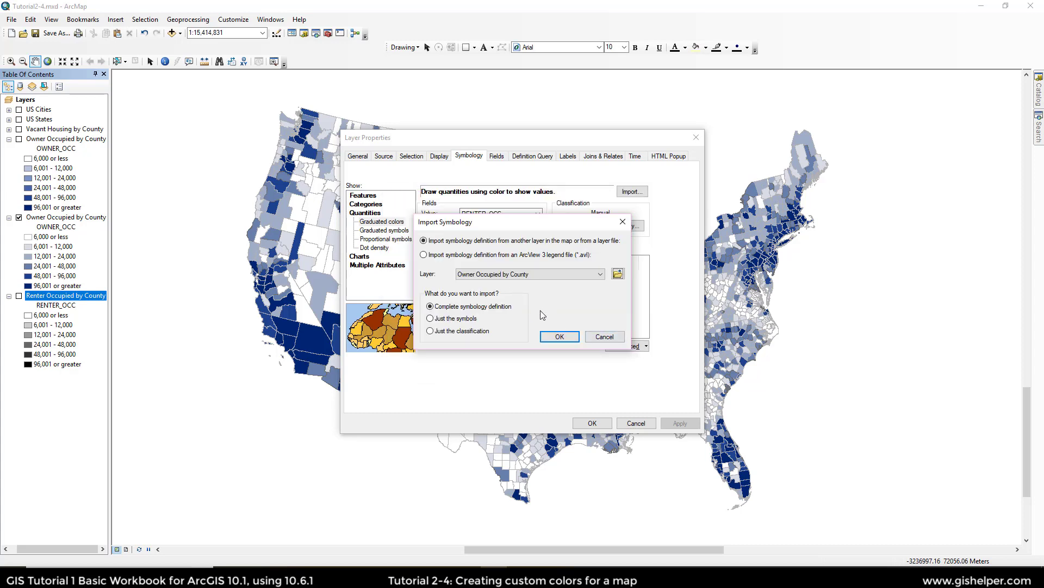
Import the complete symbology definition, matching the value field to RENTER_OCC
{"action": "left_click", "coordinate": [573, 335]}
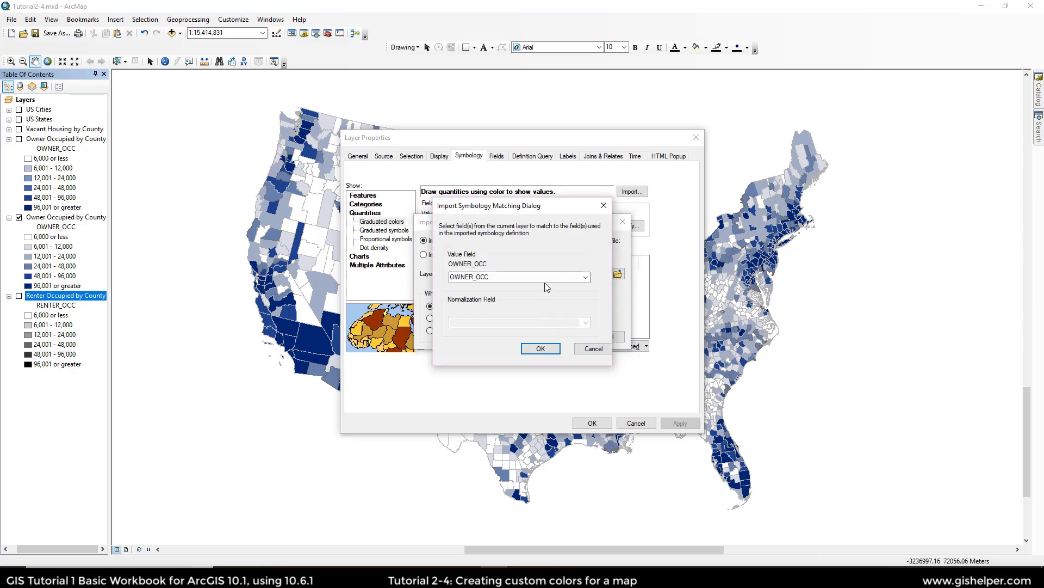
{"action": "left_click", "coordinate": [585, 278]}
{"action": "scroll", "coordinate": [542, 322], "scroll_direction": "up", "scroll_amount": 3}
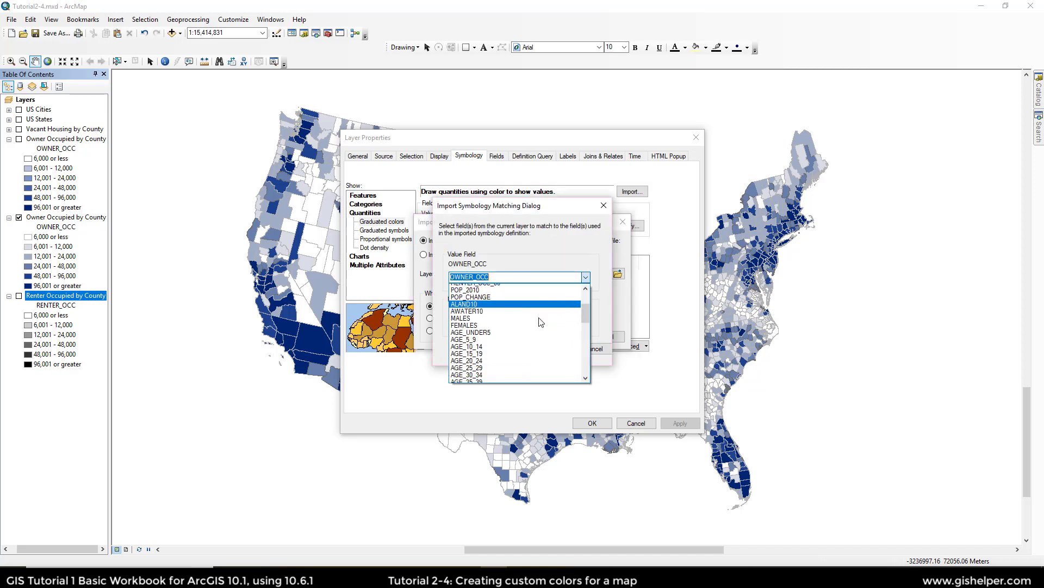
{"action": "scroll", "coordinate": [542, 322], "scroll_direction": "down", "scroll_amount": 5}
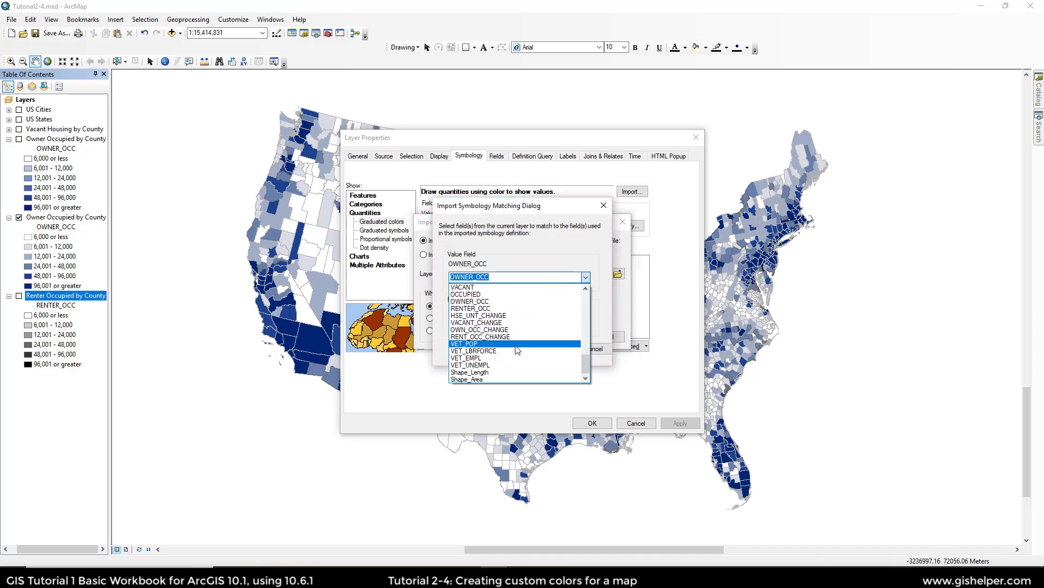
{"action": "left_click", "coordinate": [510, 308]}
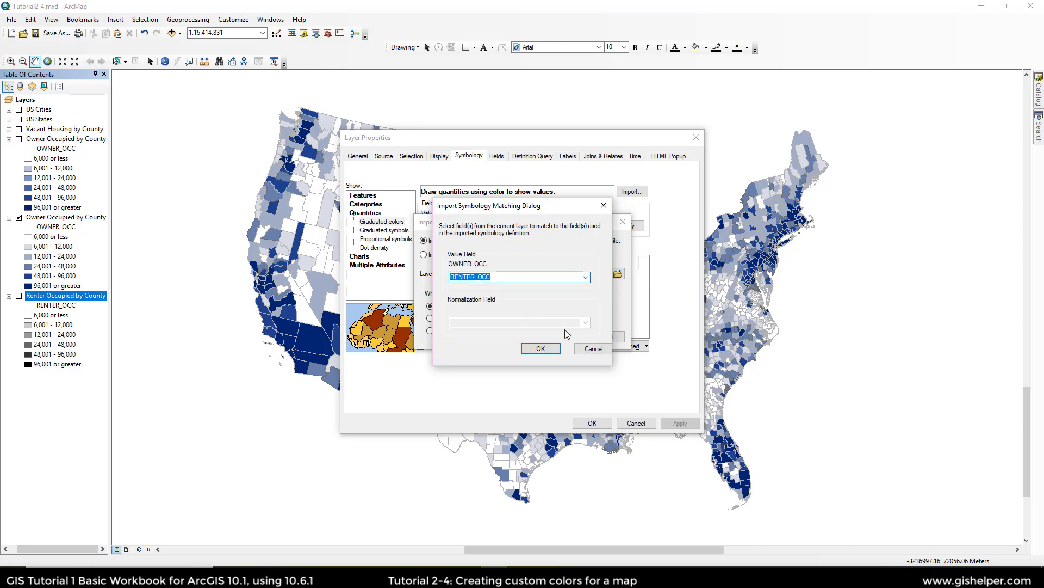
{"action": "left_click", "coordinate": [543, 349]}
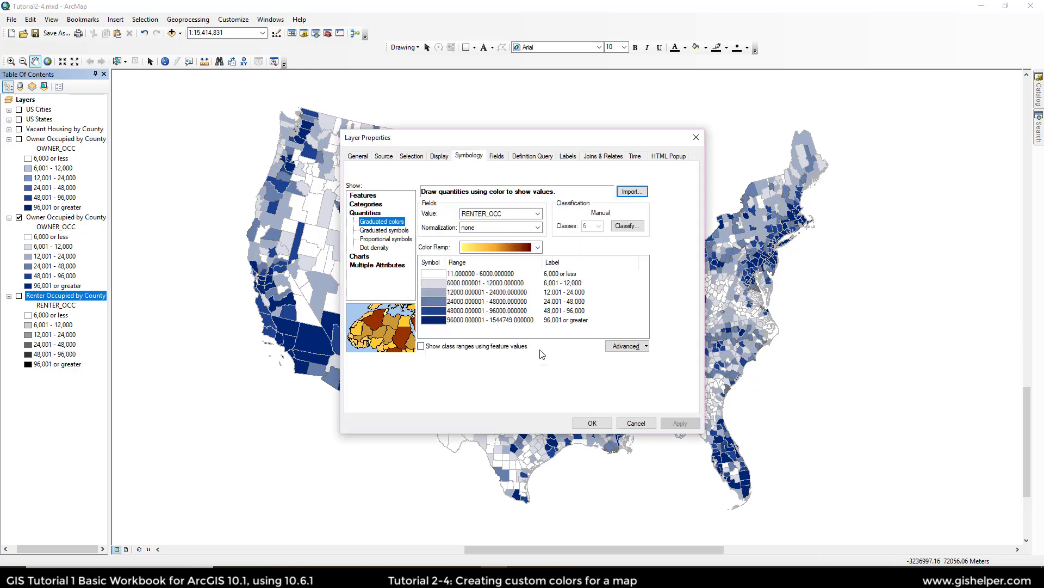
Set the highest classification break value of the renter layer to 1,696,455
{"action": "left_click", "coordinate": [629, 228]}
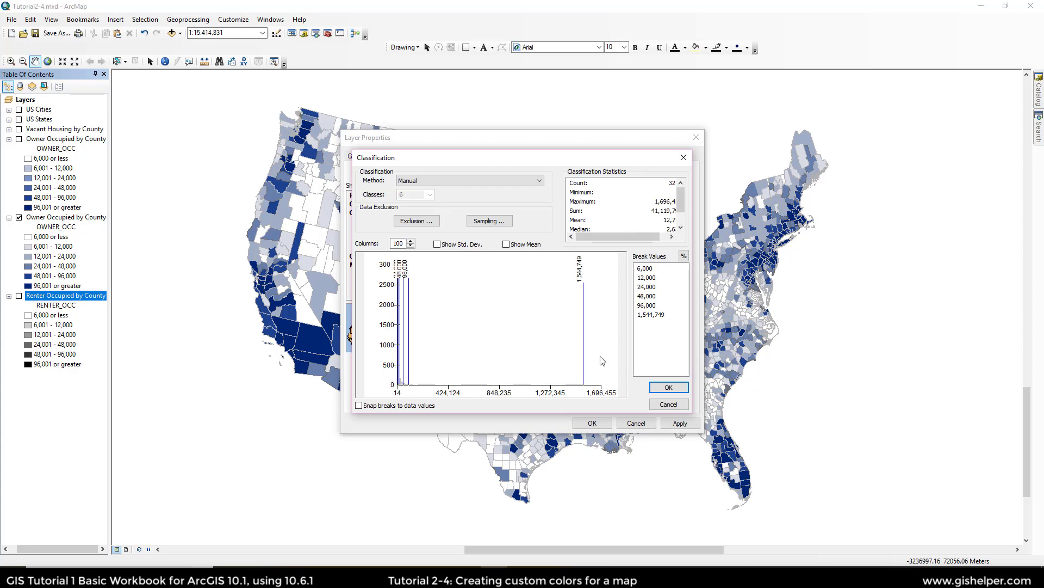
{"action": "left_click", "coordinate": [654, 315]}
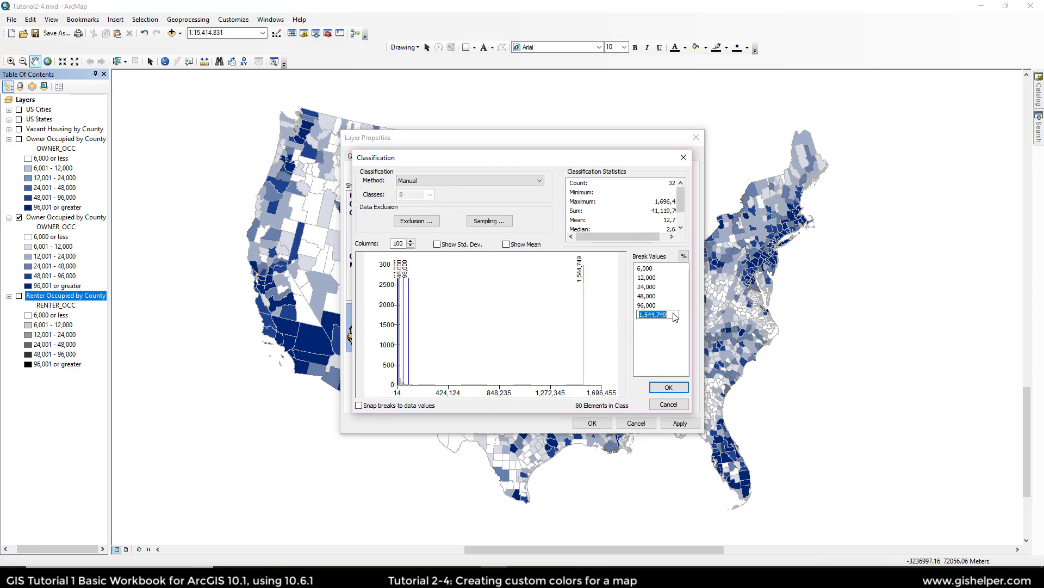
{"action": "left_click", "coordinate": [674, 314]}
{"action": "double_click", "coordinate": [672, 313]}
{"action": "type", "text": "1,6"}
{"action": "type", "text": "96,455"}
{"action": "key", "text": "Return"}
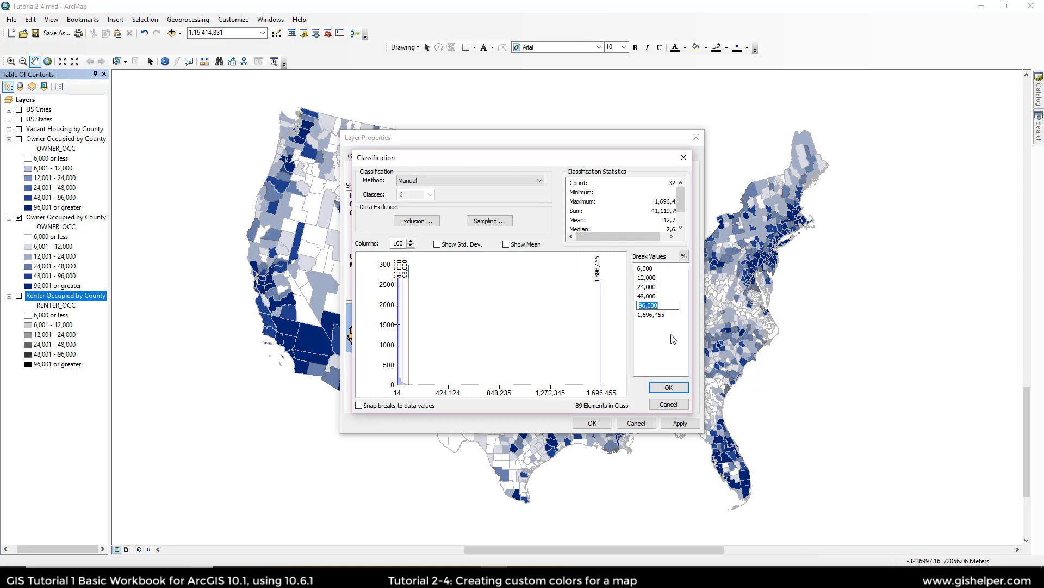
{"action": "left_click", "coordinate": [674, 387]}
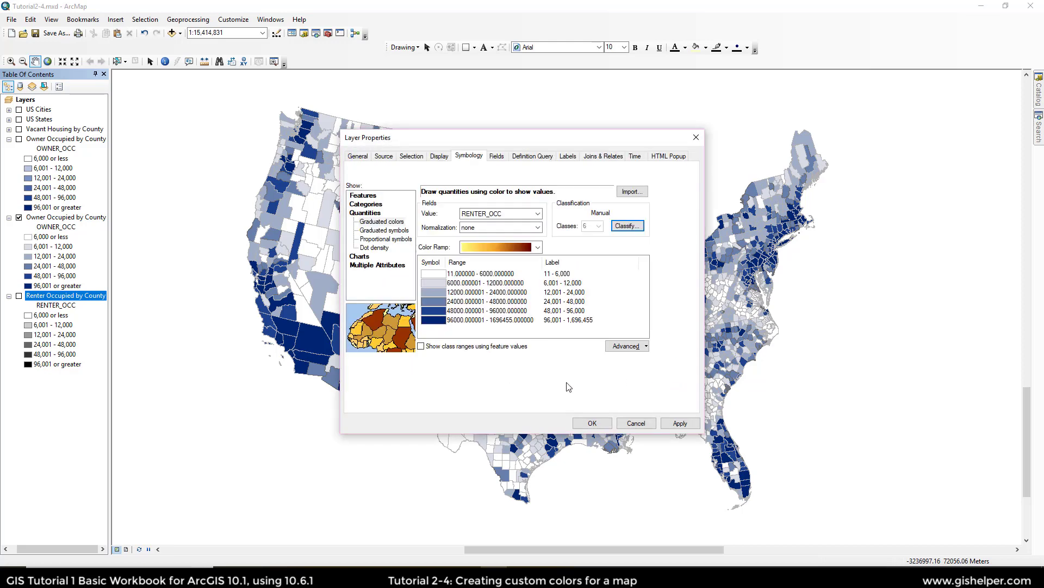
Relabel the lowest renter class as 6,000 or less and the highest as 96,001 or greater, and apply the layer properties
{"action": "left_click", "coordinate": [571, 275]}
{"action": "left_click", "coordinate": [573, 275]}
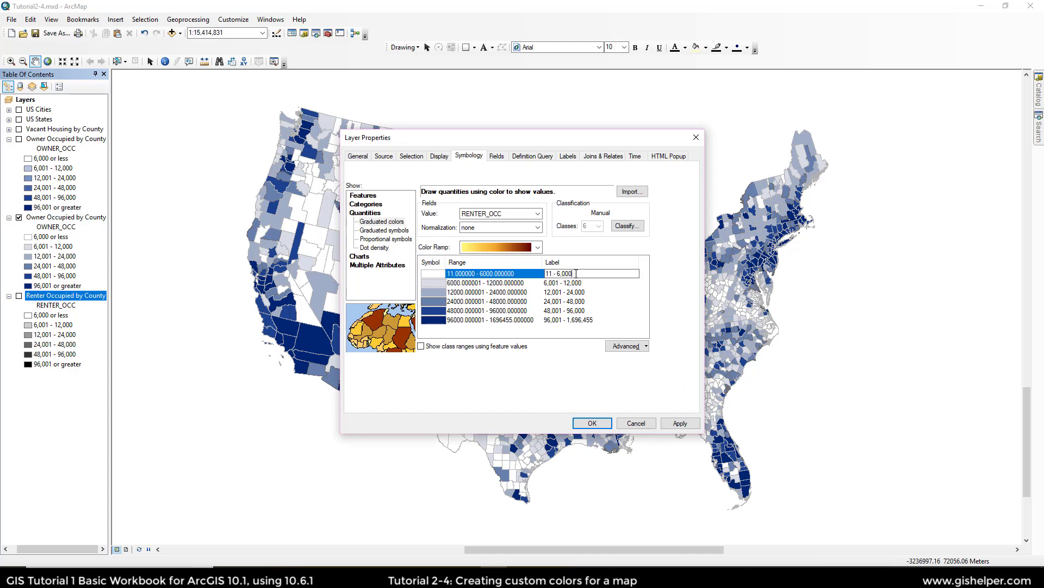
{"action": "type", "text": "6"}
{"action": "left_click", "coordinate": [570, 321]}
{"action": "left_click", "coordinate": [570, 321]}
{"action": "left_click_drag", "start_coordinate": [566, 322], "coordinate": [631, 326]}
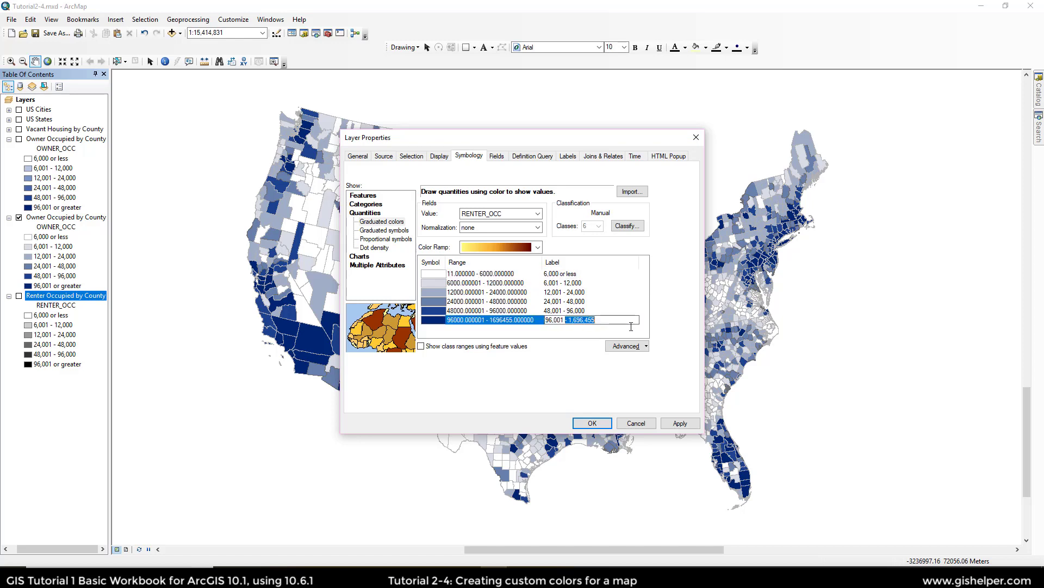
{"action": "type", "text": "or greater"}
{"action": "left_click", "coordinate": [591, 424]}
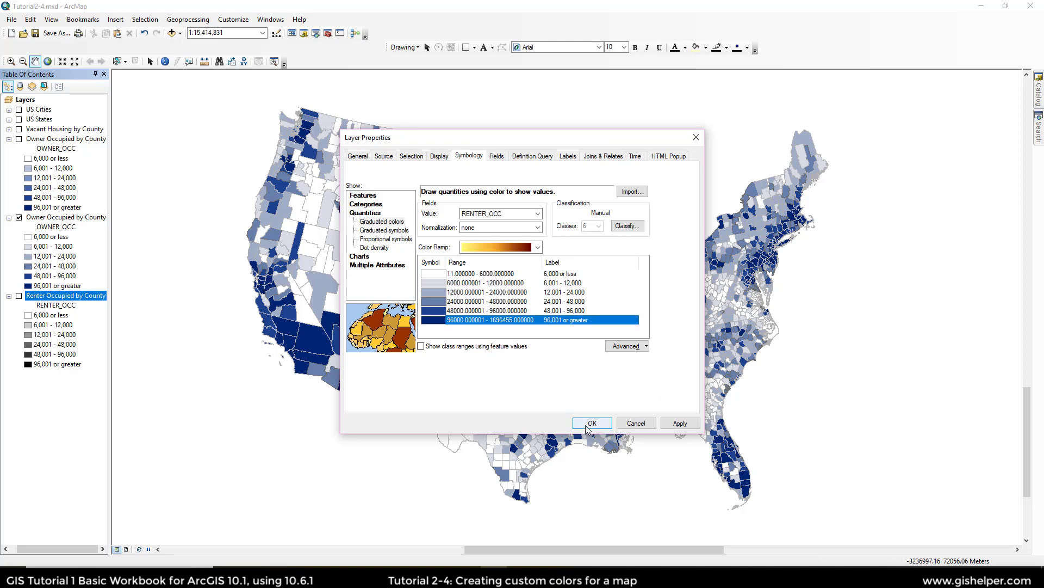
{"action": "left_click", "coordinate": [590, 424]}
Show Renter Occupied by County, US Cities and US States with the Owner Occupied by County layer hidden, and save the map document
{"action": "left_click", "coordinate": [19, 296]}
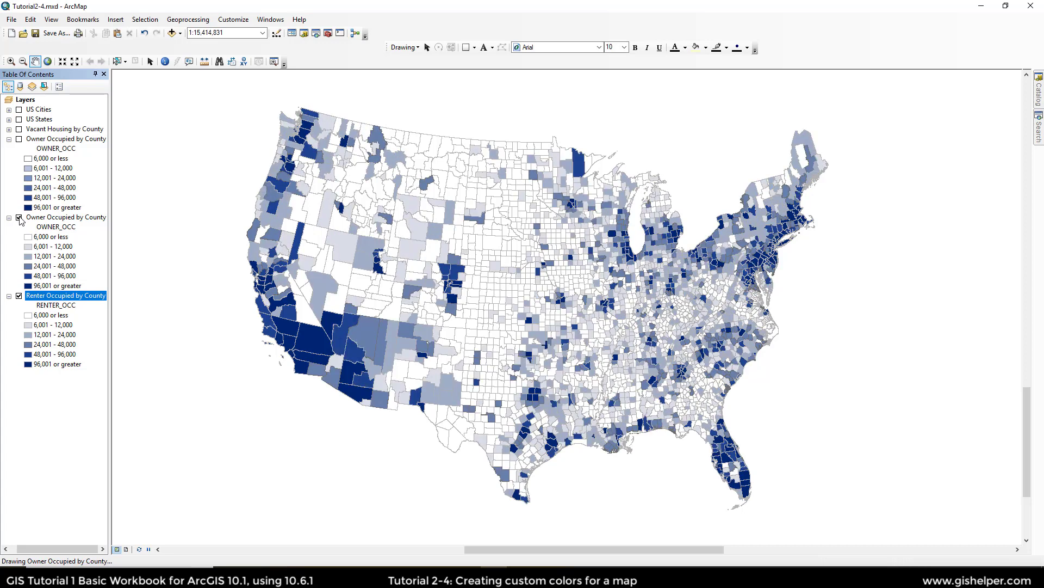
{"action": "left_click", "coordinate": [19, 217]}
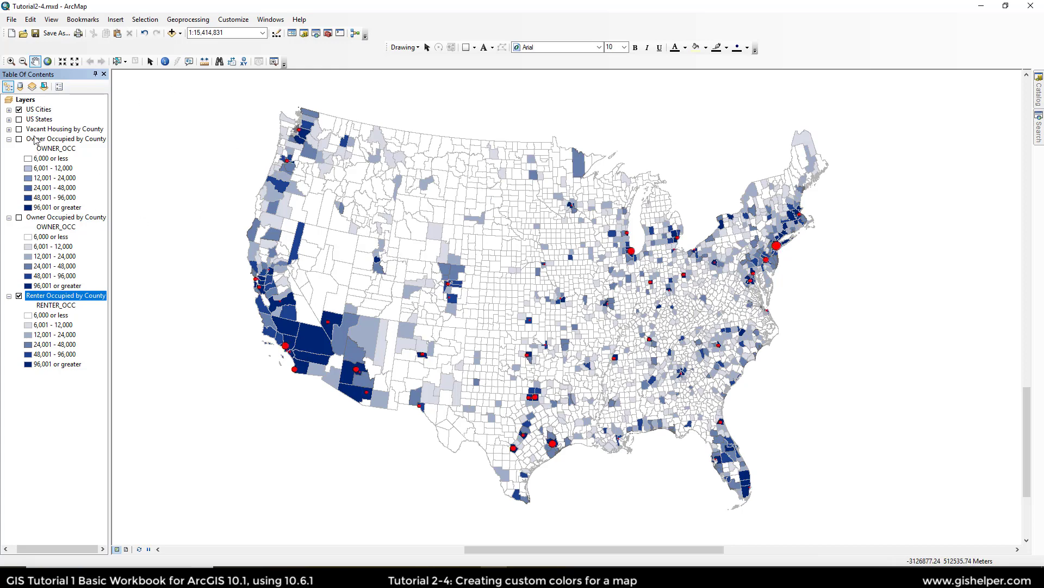
{"action": "left_click", "coordinate": [19, 119]}
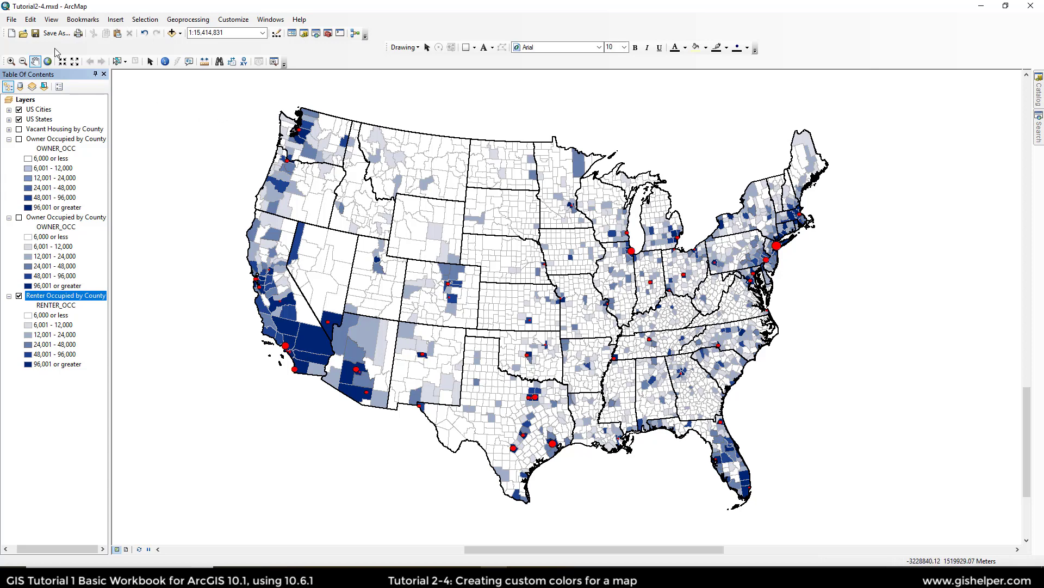
{"action": "left_click", "coordinate": [35, 34]}
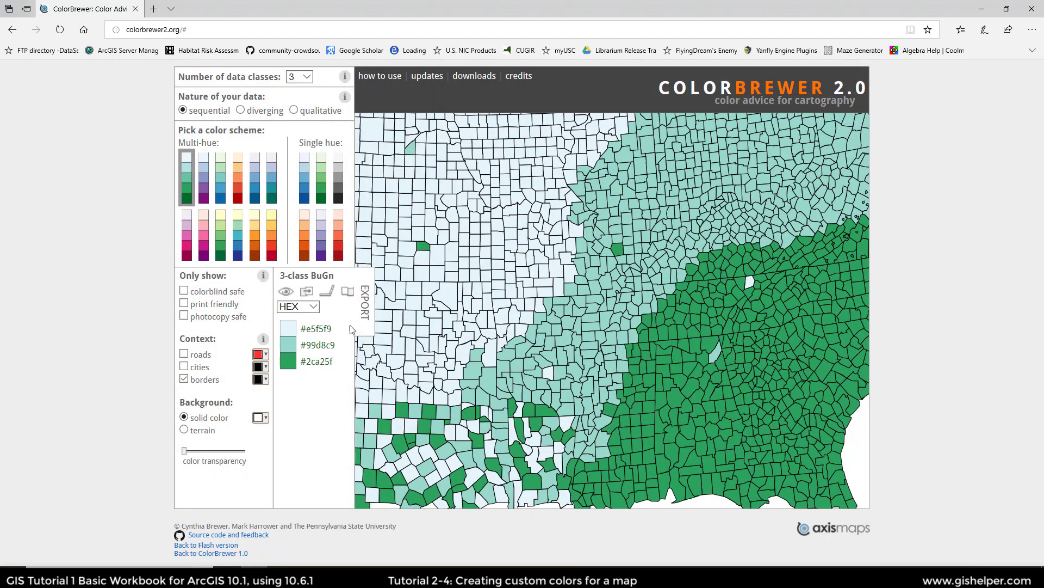
Switch to the ColorBrewer 2.0 website and review its sample map colors and the available numbers of data classes
{"action": "mouse_move", "coordinate": [581, 198]}
{"action": "mouse_move", "coordinate": [840, 399]}
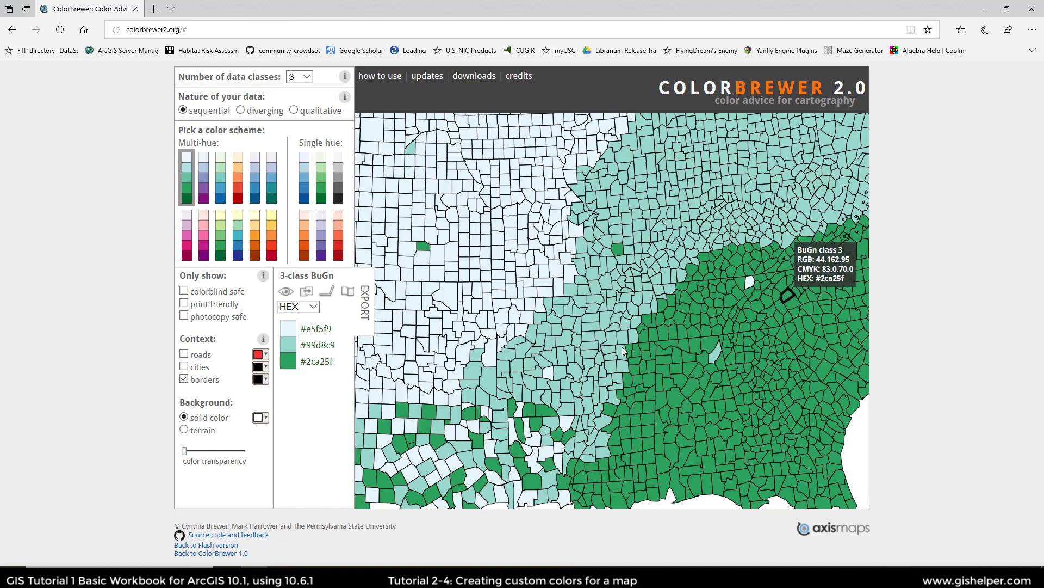
{"action": "left_click", "coordinate": [309, 76]}
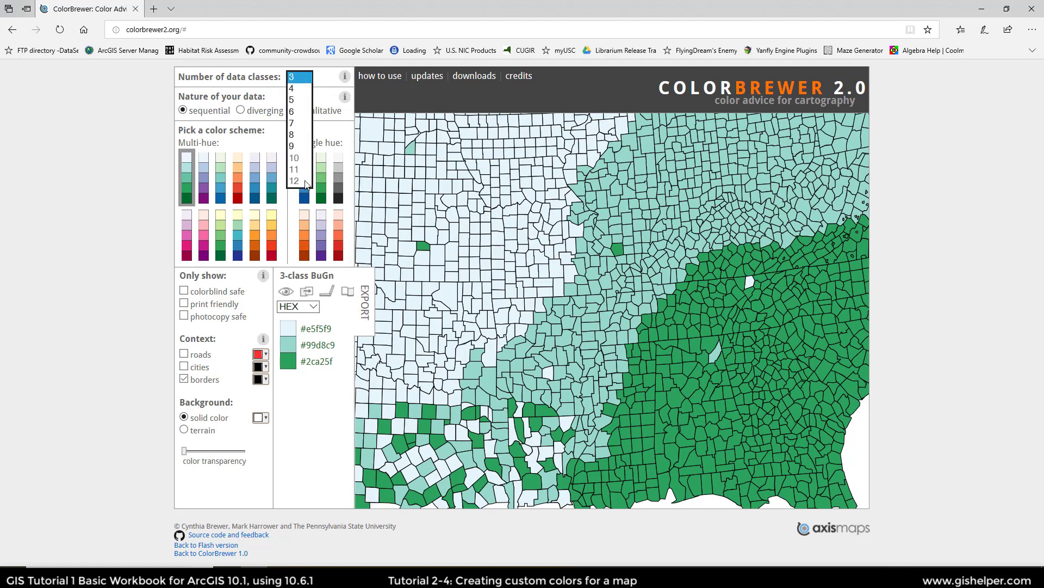
{"action": "left_click", "coordinate": [164, 115]}
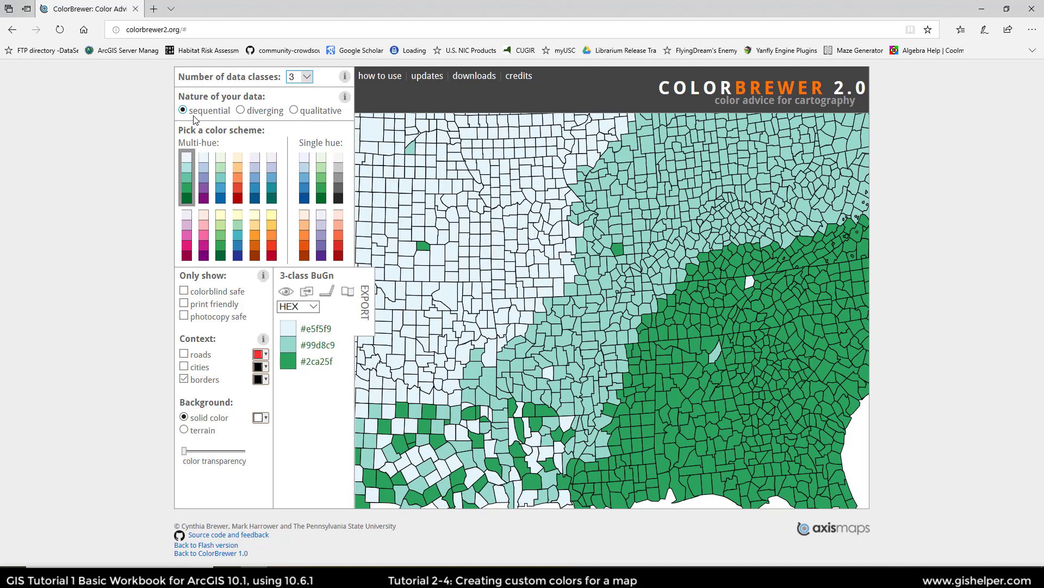
Preview the diverging color schemes, including RdYlGn, and the qualitative color schemes on the sample map
{"action": "left_click", "coordinate": [241, 111]}
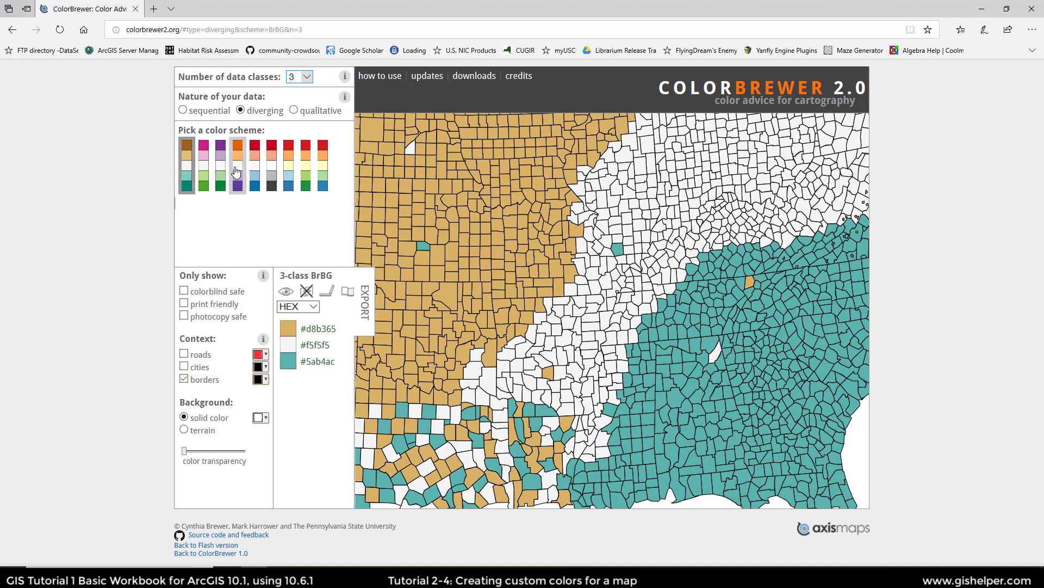
{"action": "left_click", "coordinate": [303, 174]}
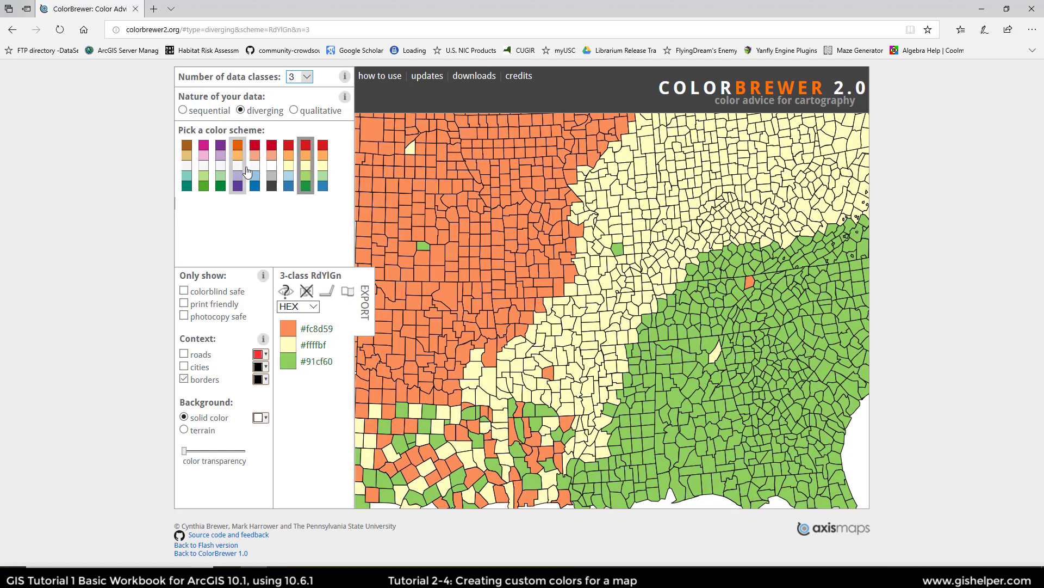
{"action": "left_click", "coordinate": [294, 111]}
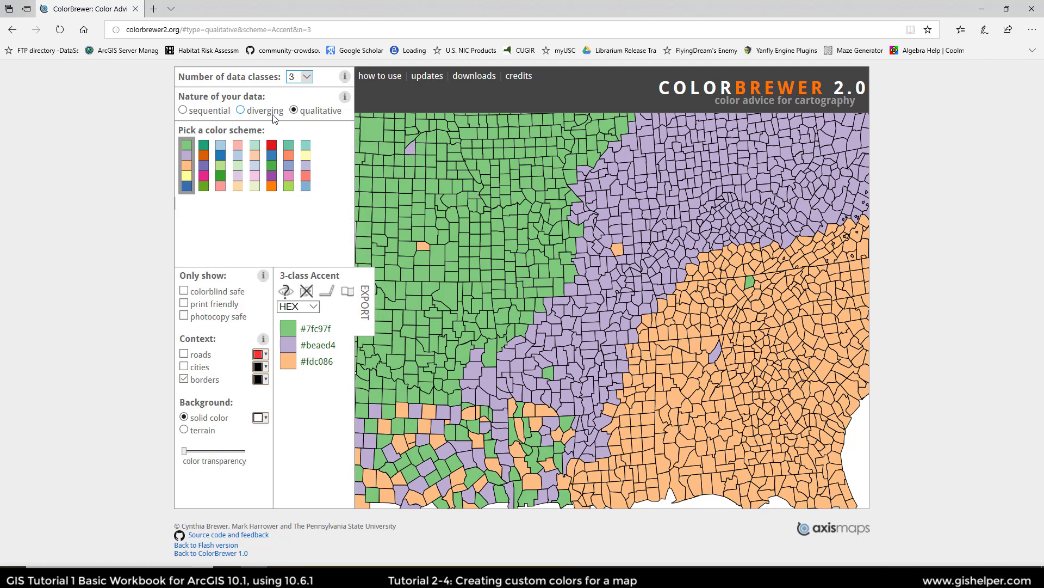
Choose sequential color schemes with six data classes and apply the single-hue Blues scheme to the sample map
{"action": "left_click", "coordinate": [183, 110]}
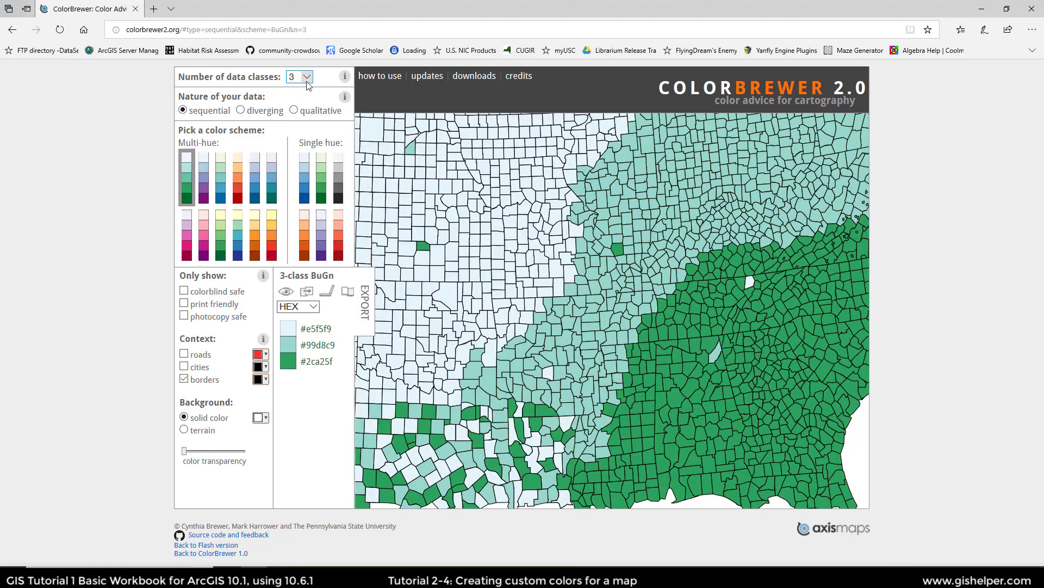
{"action": "left_click", "coordinate": [305, 79]}
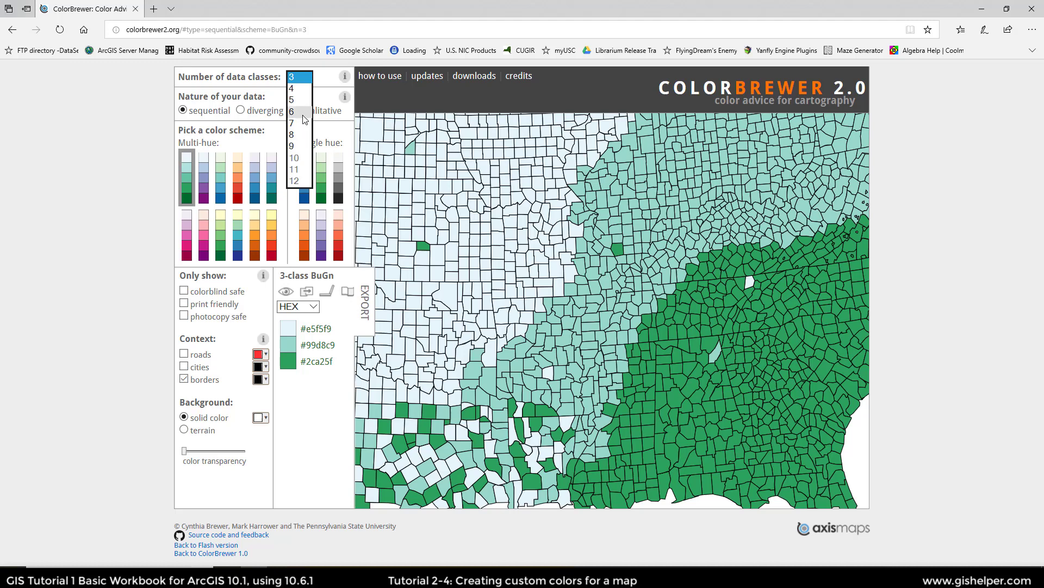
{"action": "left_click", "coordinate": [304, 113]}
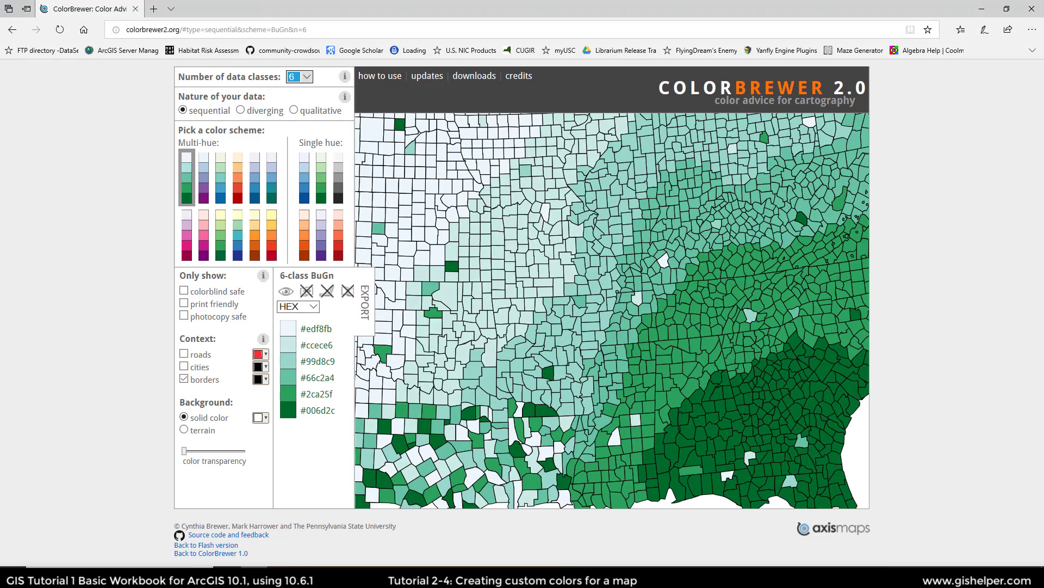
{"action": "left_click", "coordinate": [306, 199]}
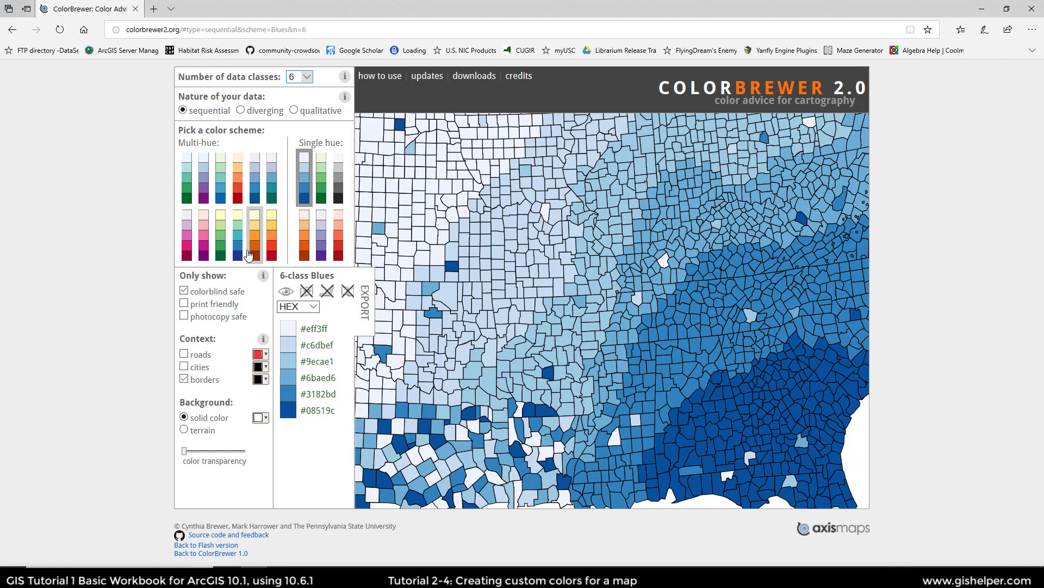
Try the print friendly filter on the six-class schemes, and preview roads and cities over the sample map before hiding them again
{"action": "left_click", "coordinate": [185, 304]}
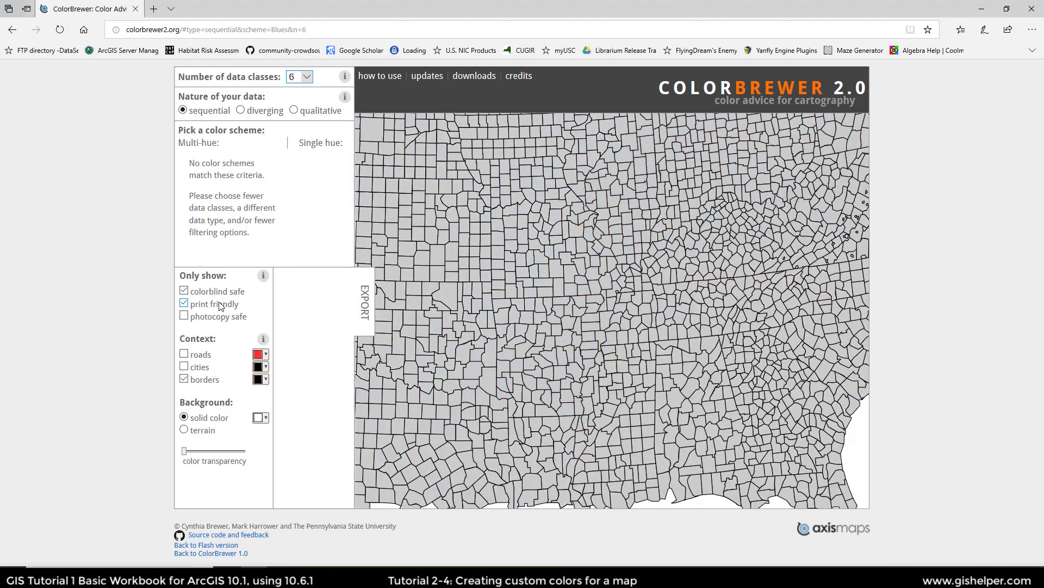
{"action": "left_click", "coordinate": [184, 304]}
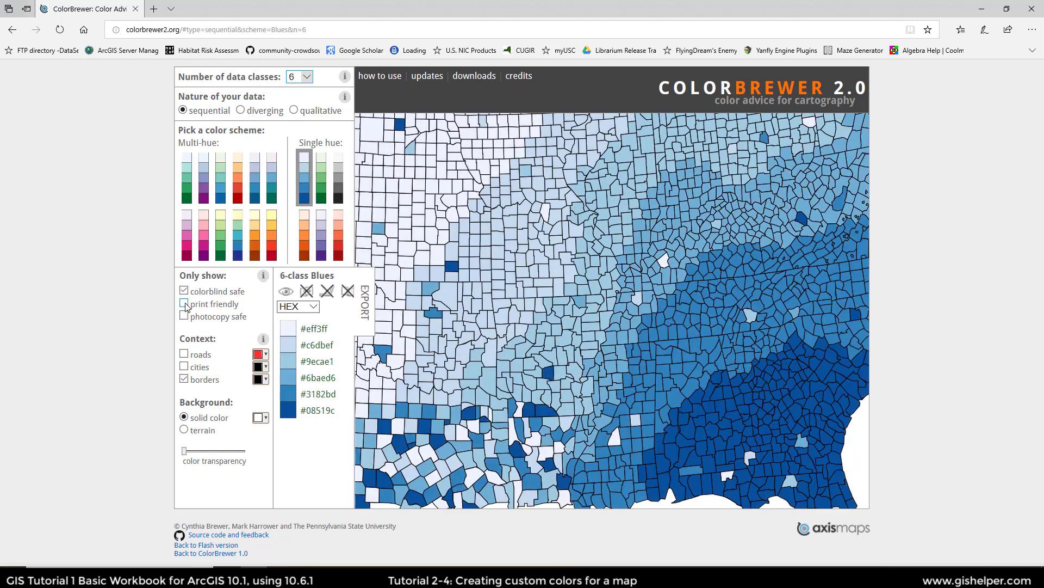
{"action": "left_click", "coordinate": [185, 355]}
{"action": "left_click", "coordinate": [184, 367]}
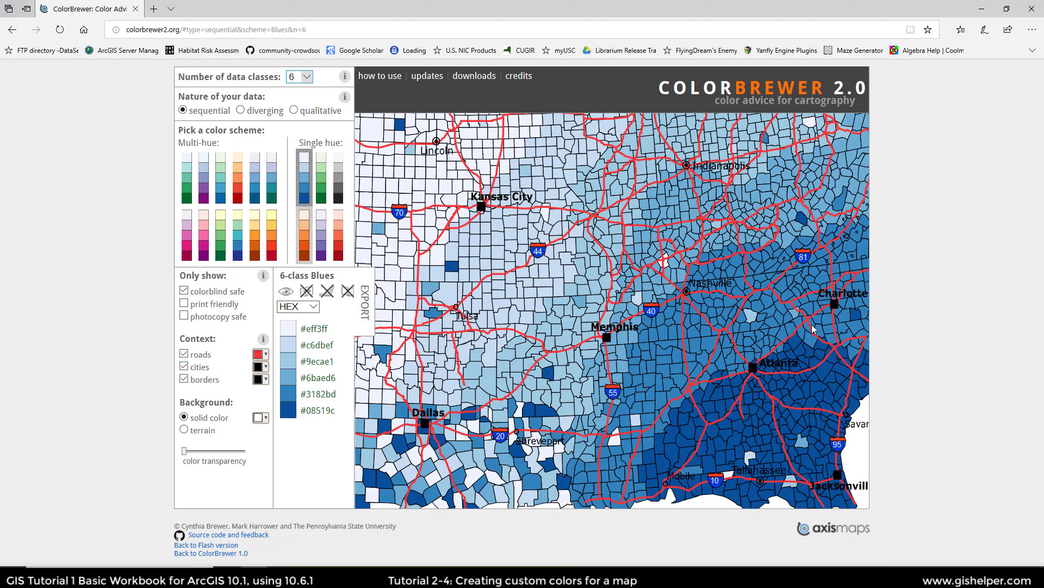
{"action": "left_click", "coordinate": [184, 367]}
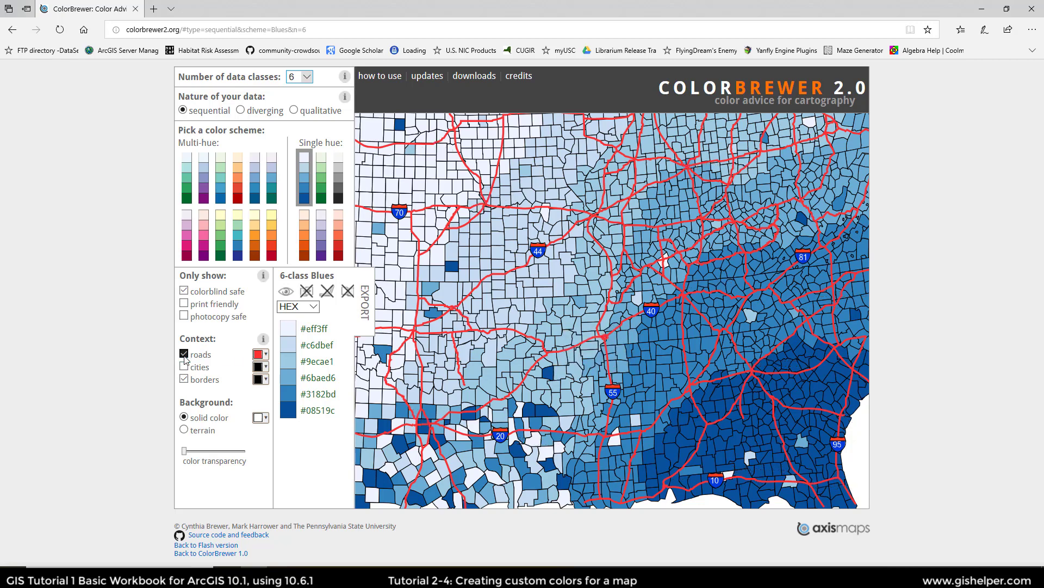
{"action": "left_click", "coordinate": [185, 355]}
Preview the terrain background with adjusted color transparency, and return the sample map to a solid color background
{"action": "left_click", "coordinate": [186, 433]}
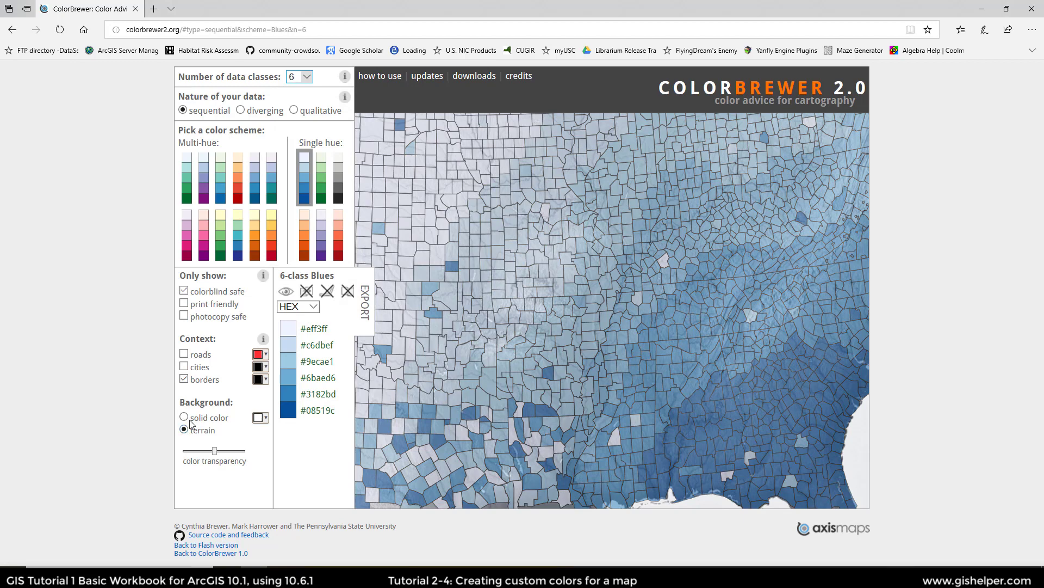
{"action": "mouse_move", "coordinate": [215, 450]}
{"action": "left_mouse_down"}
{"action": "mouse_move", "coordinate": [233, 455]}
{"action": "mouse_move", "coordinate": [194, 455]}
{"action": "mouse_move", "coordinate": [244, 455]}
{"action": "mouse_move", "coordinate": [198, 463]}
{"action": "left_mouse_up"}
{"action": "left_click", "coordinate": [184, 417]}
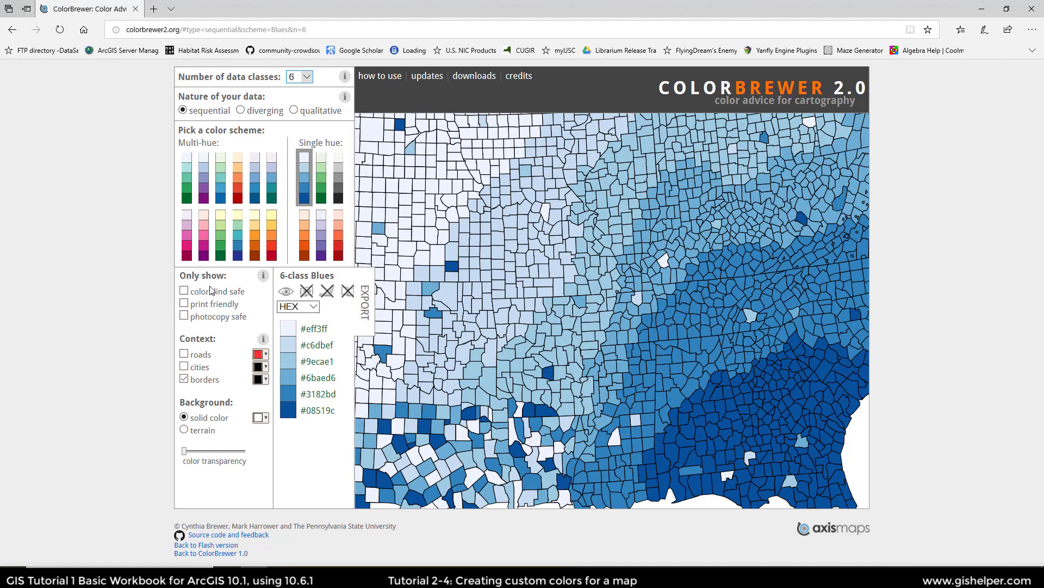
Preview the six-class diverging schemes BrBG, PiYG and PRGn on the sample map
{"action": "left_click", "coordinate": [241, 111]}
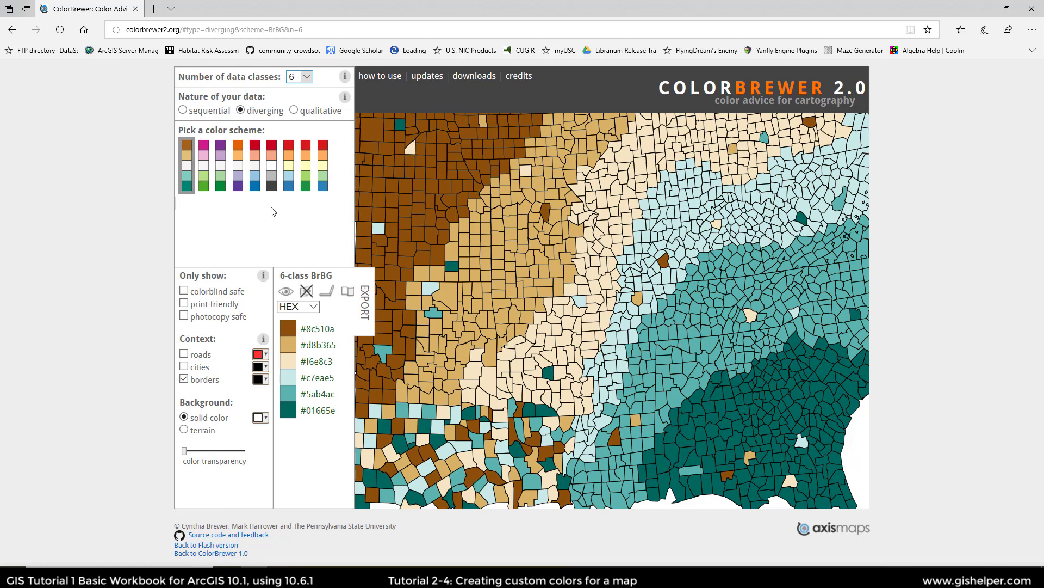
{"action": "left_click", "coordinate": [204, 186]}
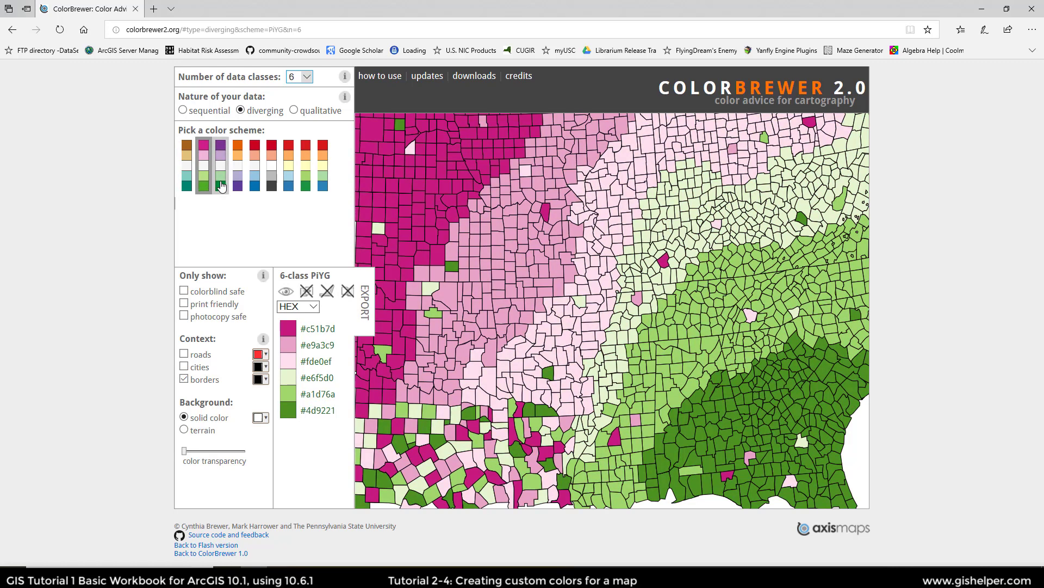
{"action": "left_click", "coordinate": [221, 187]}
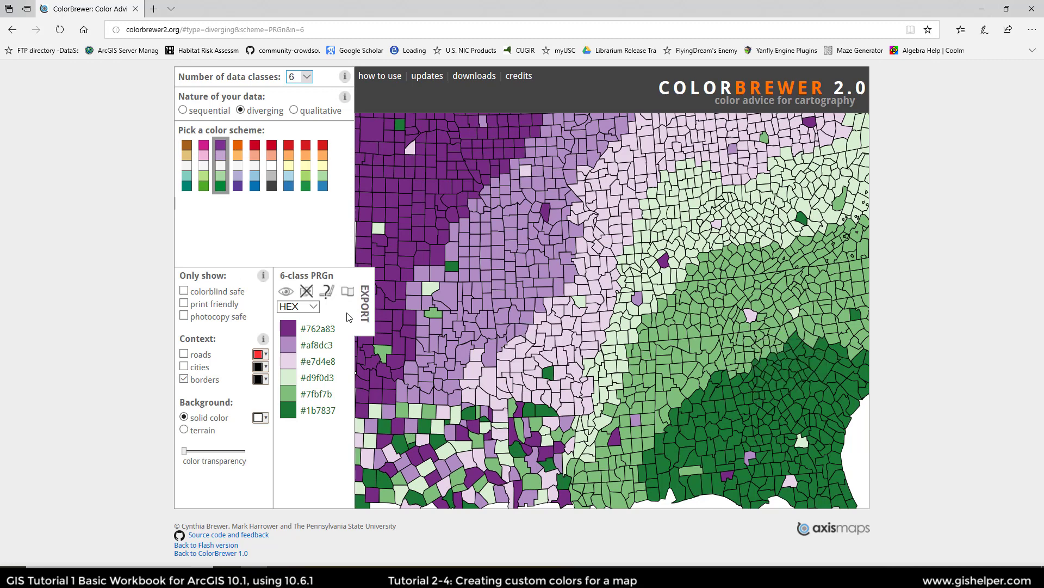
Review the PRGn color values in RGB and CMYK, and return the color code format to HEX
{"action": "left_click", "coordinate": [305, 311]}
{"action": "left_click", "coordinate": [291, 318]}
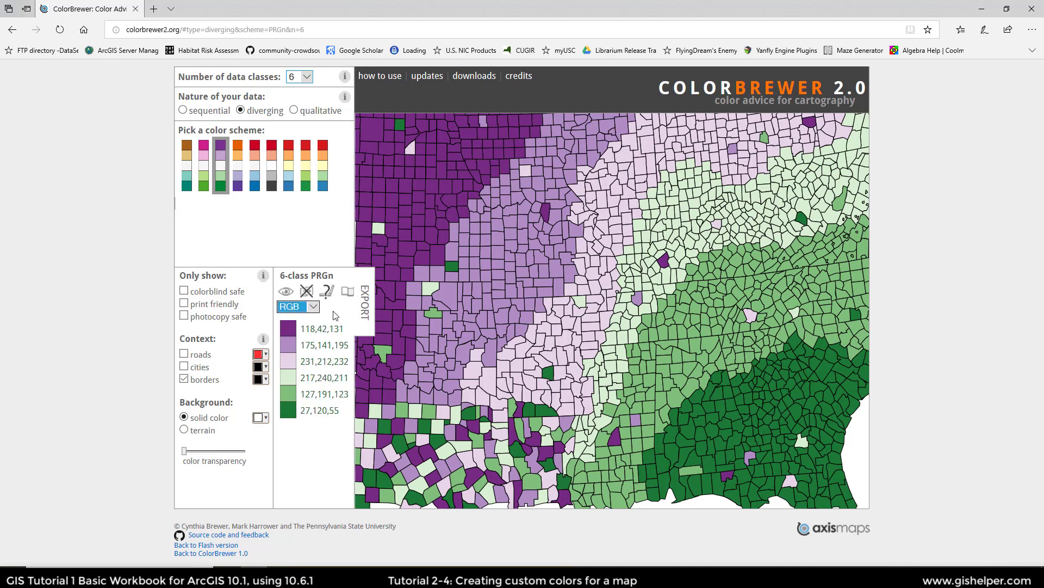
{"action": "left_click", "coordinate": [321, 310]}
{"action": "left_click", "coordinate": [317, 327]}
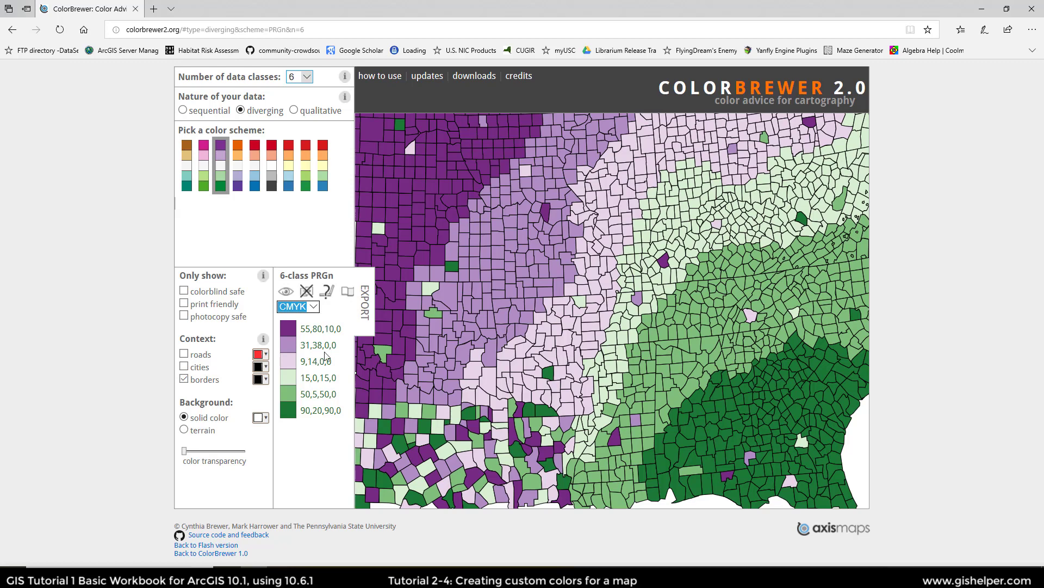
{"action": "left_click", "coordinate": [315, 307]}
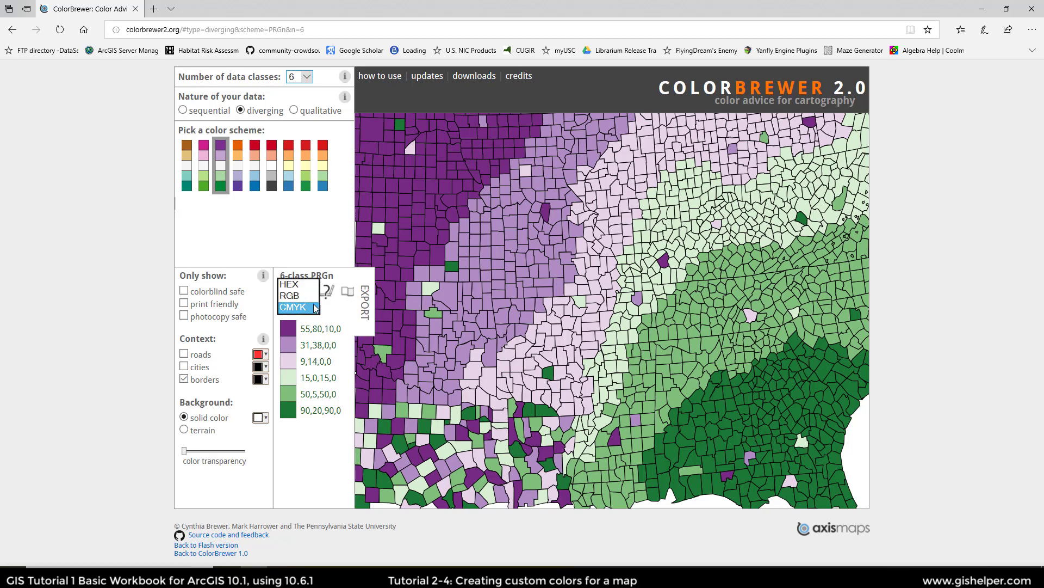
{"action": "left_click", "coordinate": [308, 286]}
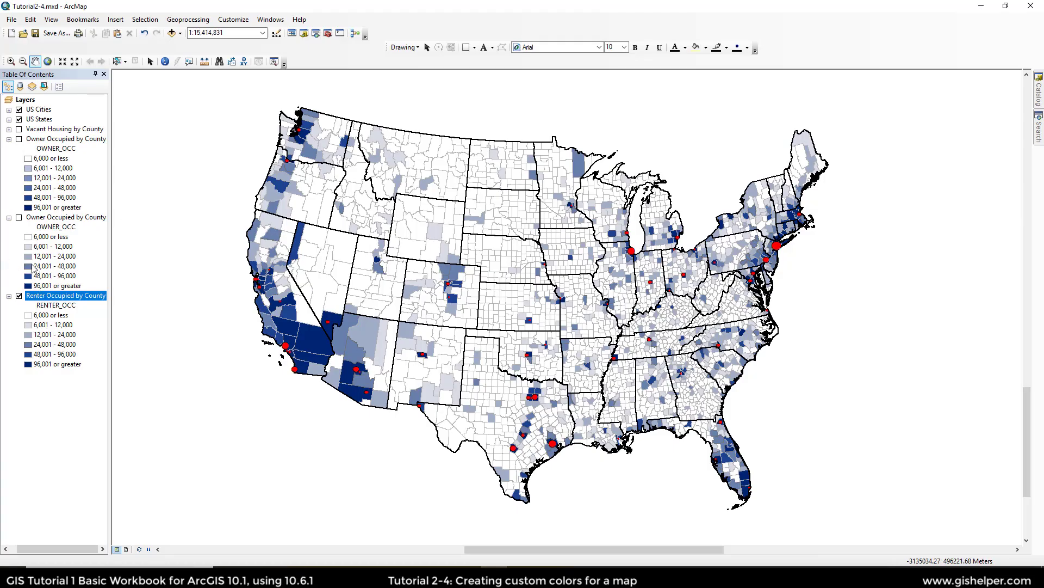
In ArcMap, review the CMYK, RGB and HSV color models for the lower Owner Occupied by County layer's 24,001 - 48,000 fill, and cancel without changes
{"action": "double_click", "coordinate": [34, 266]}
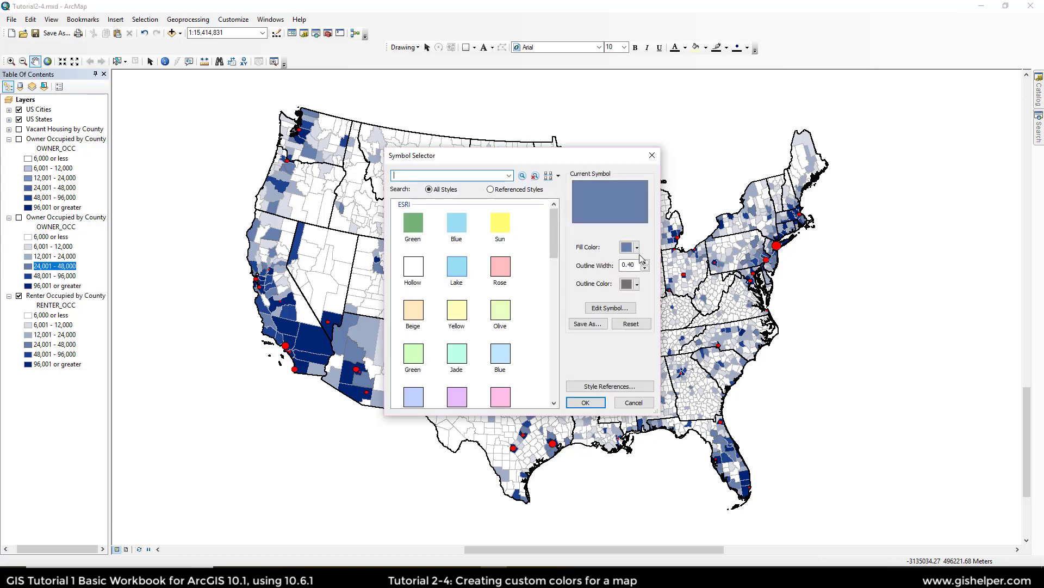
{"action": "left_click", "coordinate": [631, 247]}
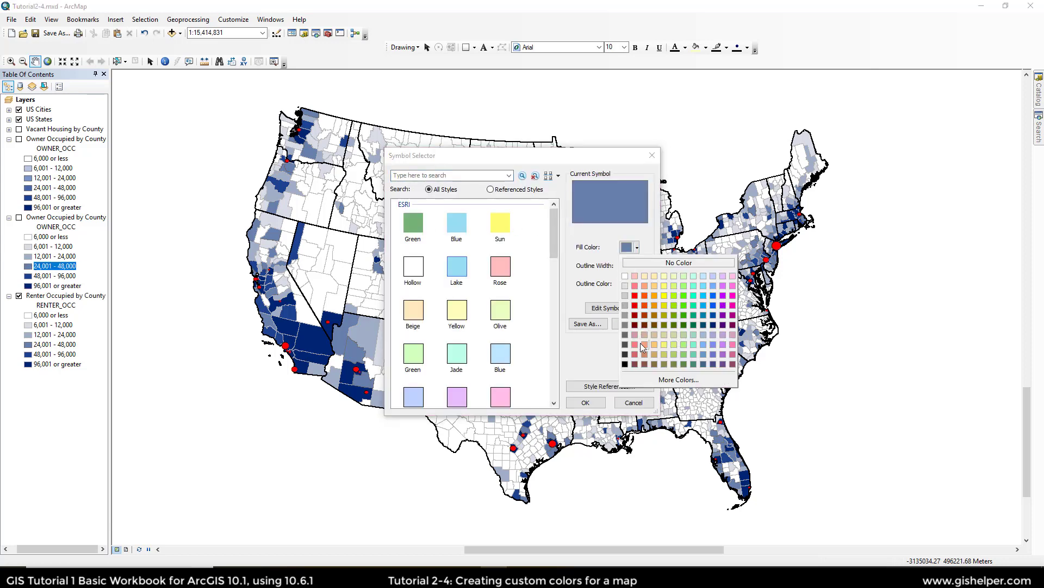
{"action": "left_click", "coordinate": [644, 378]}
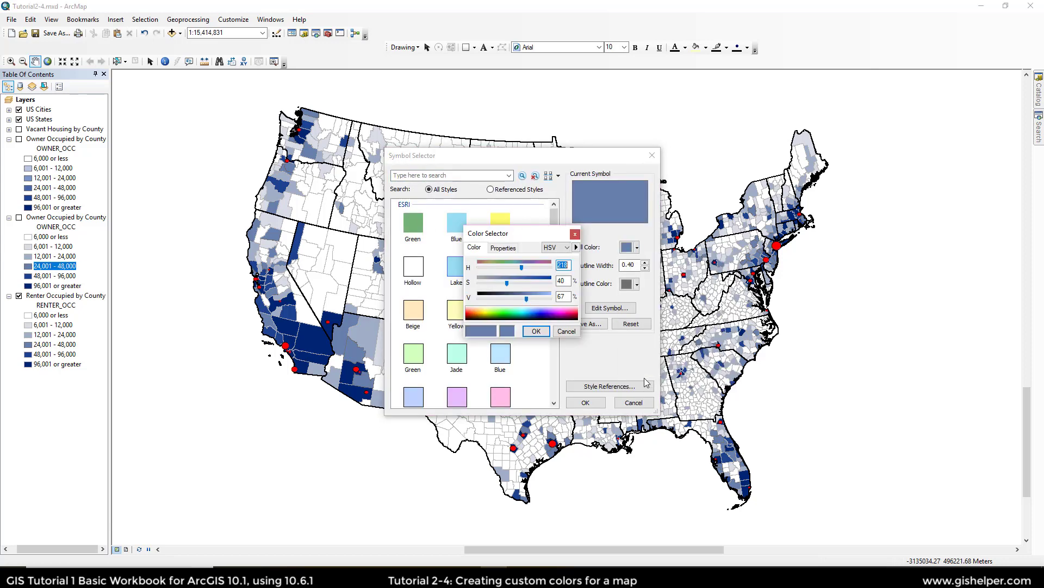
{"action": "left_click", "coordinate": [566, 249]}
{"action": "left_click", "coordinate": [552, 257]}
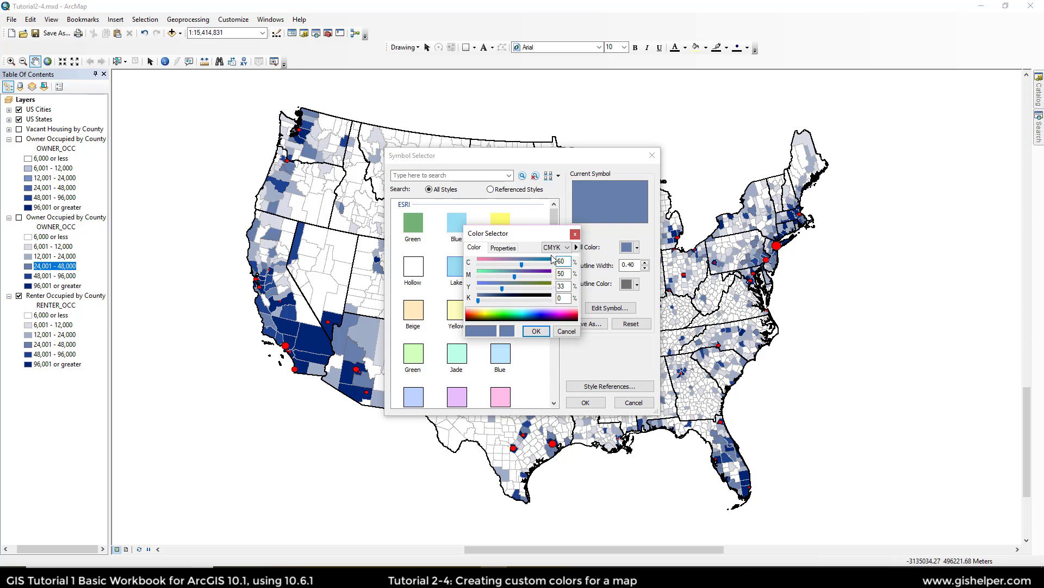
{"action": "left_click", "coordinate": [557, 248]}
{"action": "left_click", "coordinate": [558, 275]}
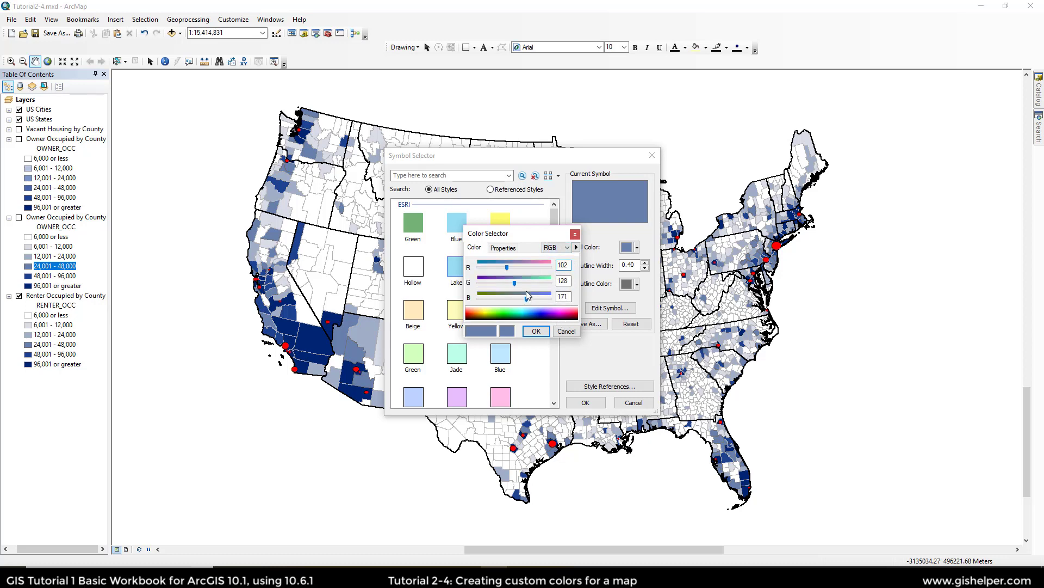
{"action": "left_click", "coordinate": [556, 248]}
{"action": "left_click", "coordinate": [558, 286]}
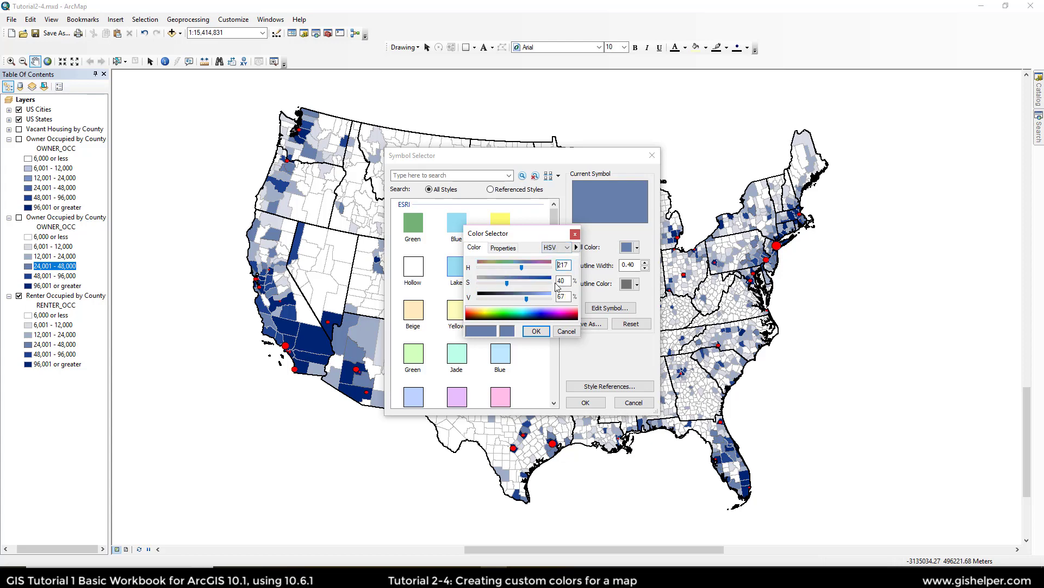
{"action": "left_click", "coordinate": [560, 332]}
{"action": "left_click", "coordinate": [625, 403]}
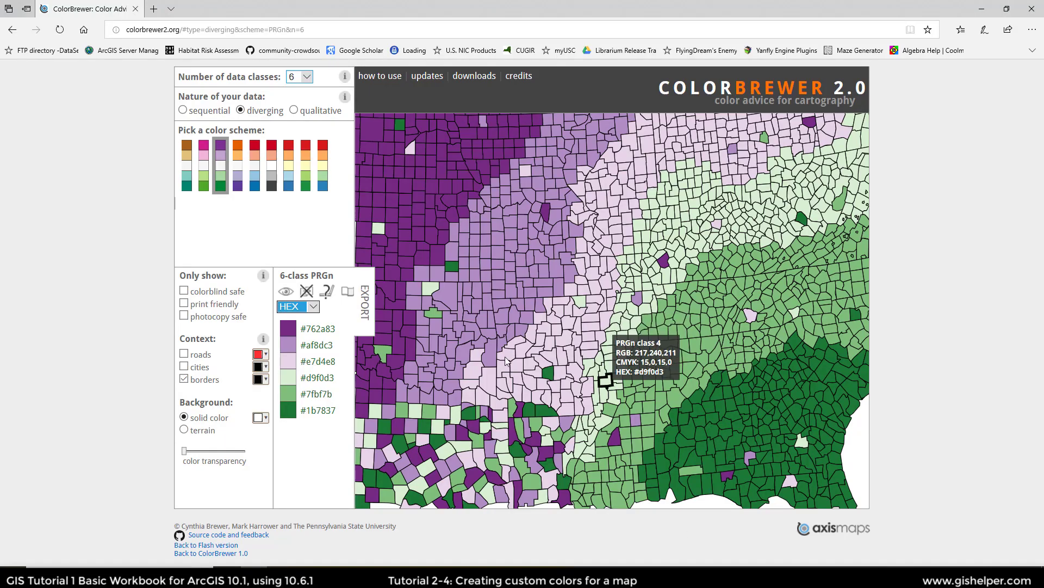
Back in ColorBrewer, show the six-class qualitative Accent scheme with roads displayed in gray
{"action": "left_click", "coordinate": [313, 111]}
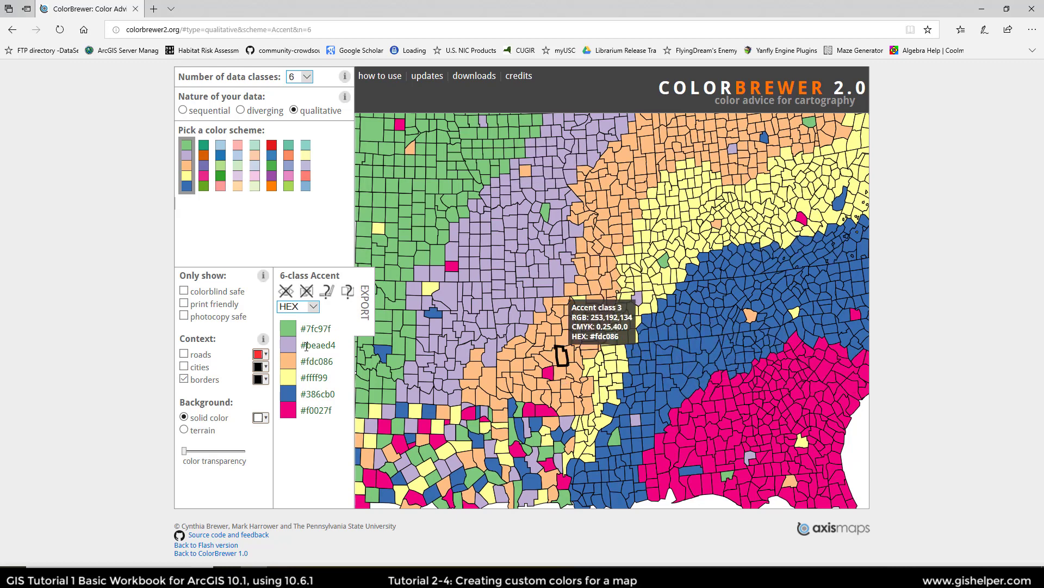
{"action": "left_click", "coordinate": [184, 354]}
{"action": "left_click", "coordinate": [259, 354]}
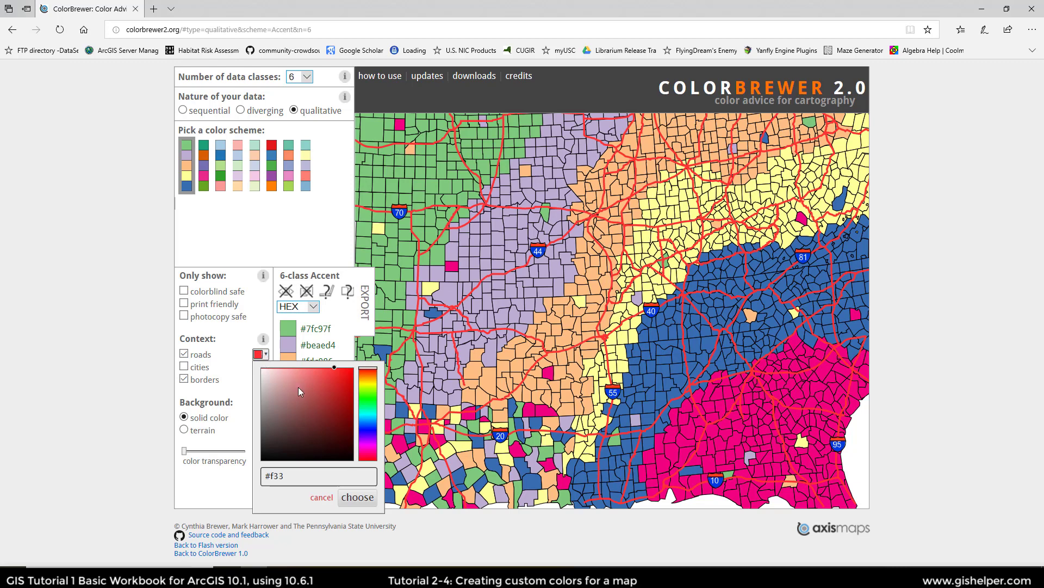
{"action": "left_click", "coordinate": [266, 413]}
{"action": "left_click", "coordinate": [348, 497]}
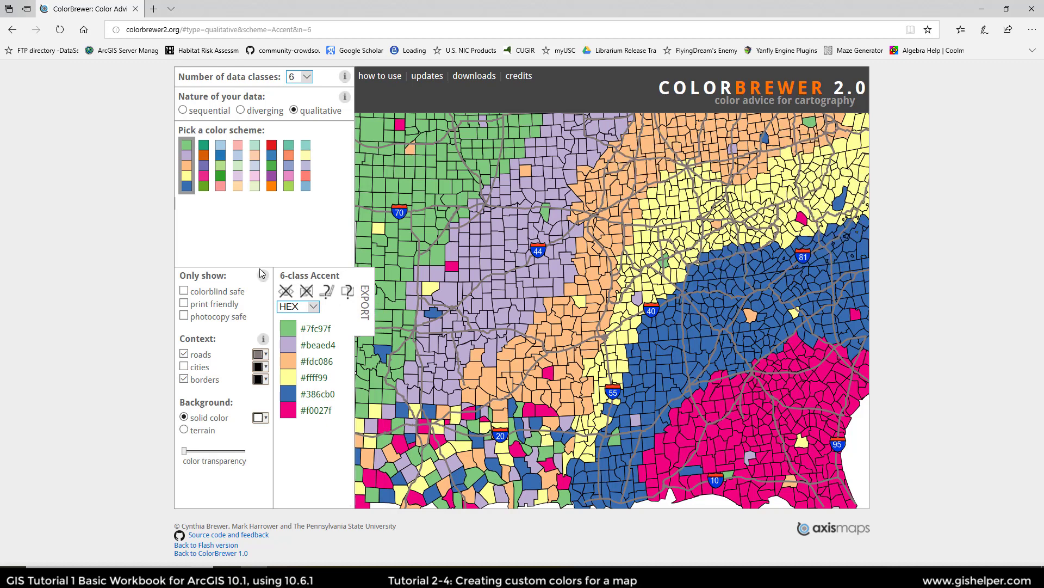
Review the color scheme download formats, close that window and open the website credits
{"action": "left_click", "coordinate": [478, 79]}
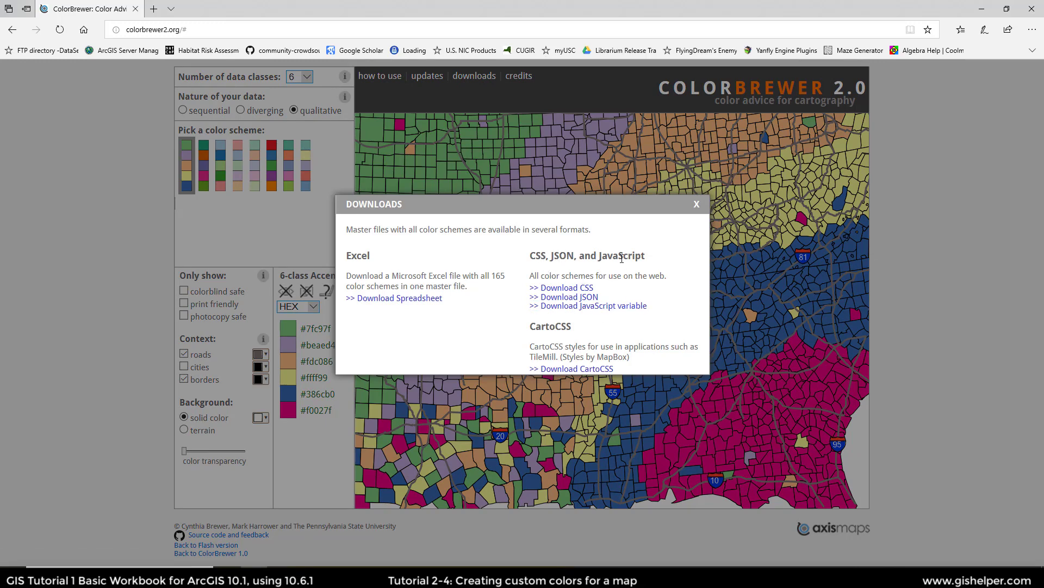
{"action": "left_click", "coordinate": [696, 204]}
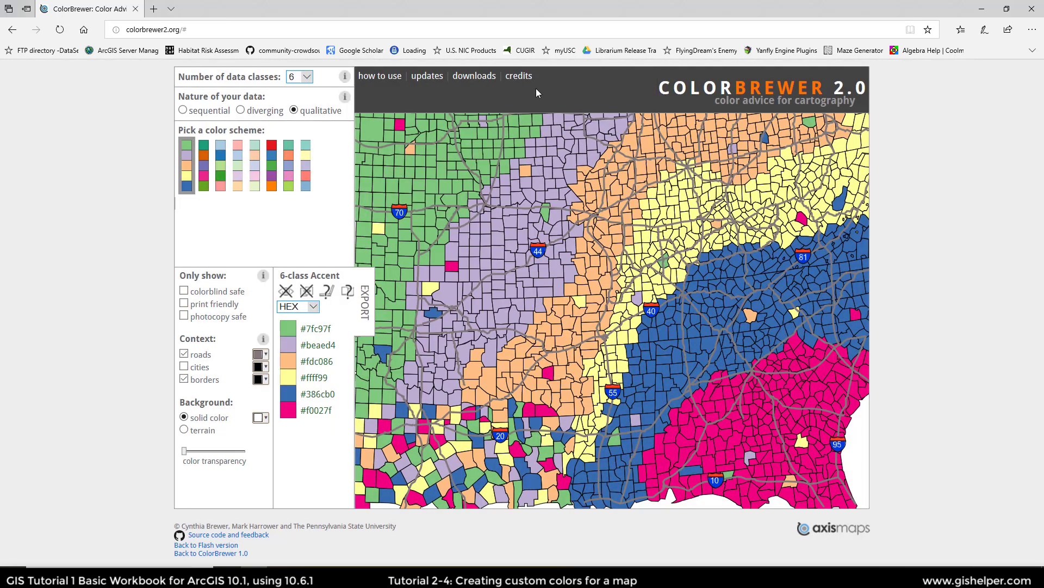
{"action": "left_click", "coordinate": [519, 76]}
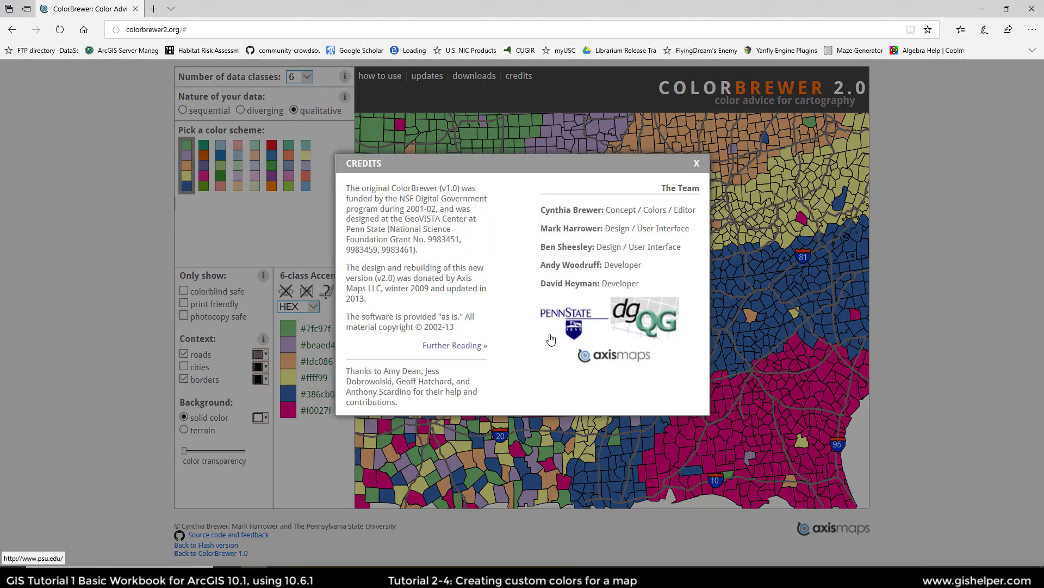